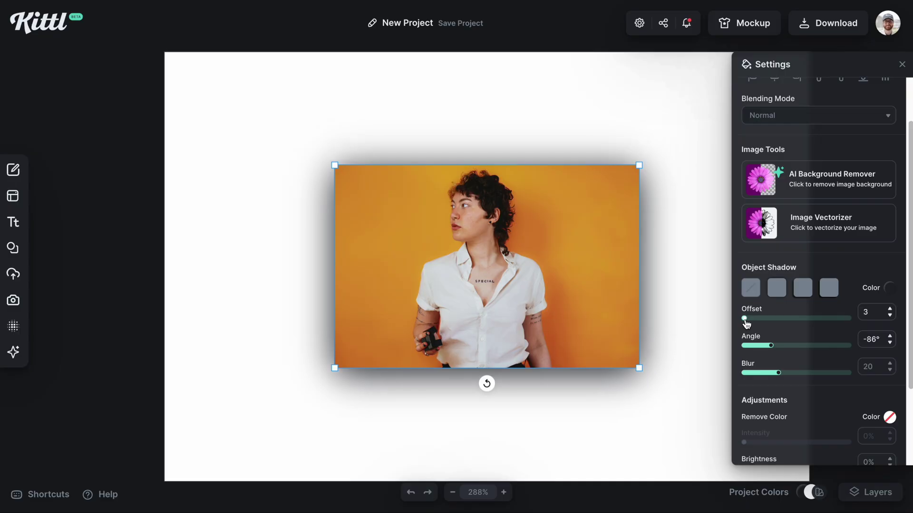
- Push the photo shadow's Offset slider out and then back
{"action": "mouse_move", "coordinate": [745, 323]}
{"action": "left_mouse_down"}
{"action": "mouse_move", "coordinate": [766, 323]}
{"action": "mouse_move", "coordinate": [750, 325]}
{"action": "left_mouse_up"}
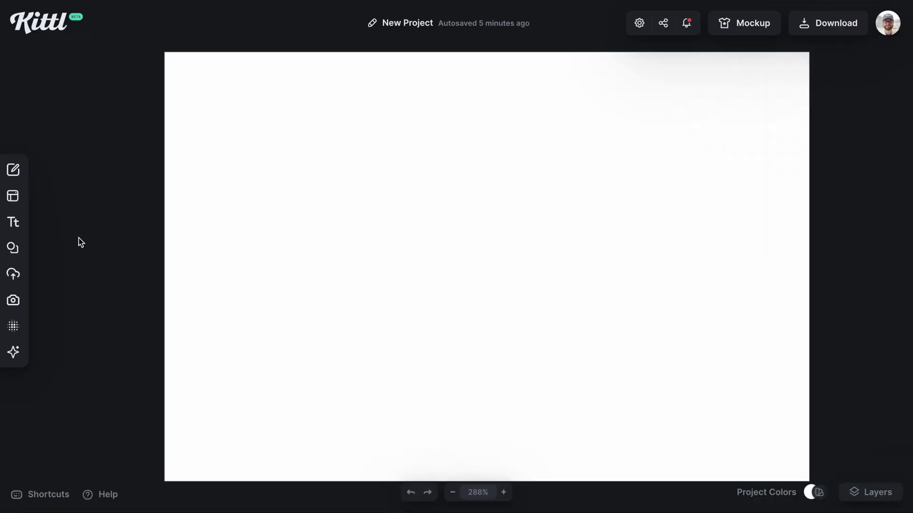
- Add the orange-wall portrait from Photos and enlarge it at the canvas centre
{"action": "left_click", "coordinate": [13, 300]}
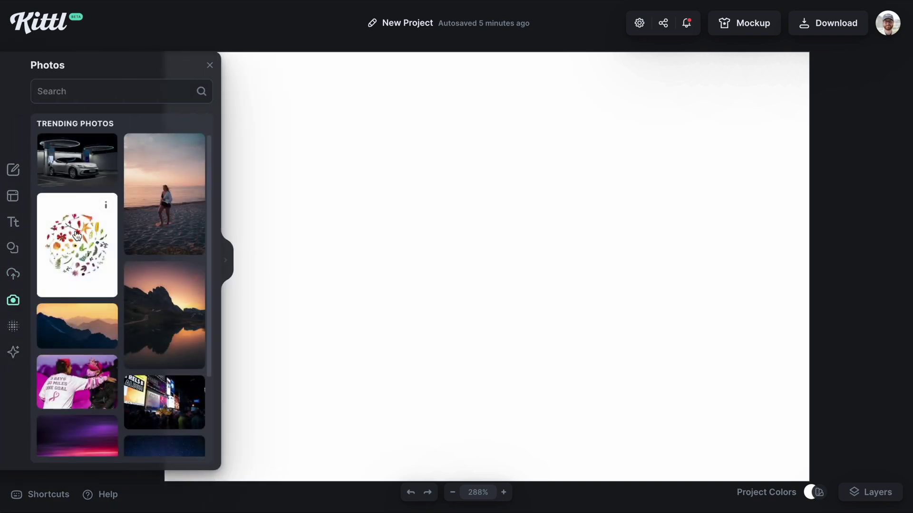
{"action": "scroll", "coordinate": [163, 236], "scroll_direction": "down", "scroll_amount": 5}
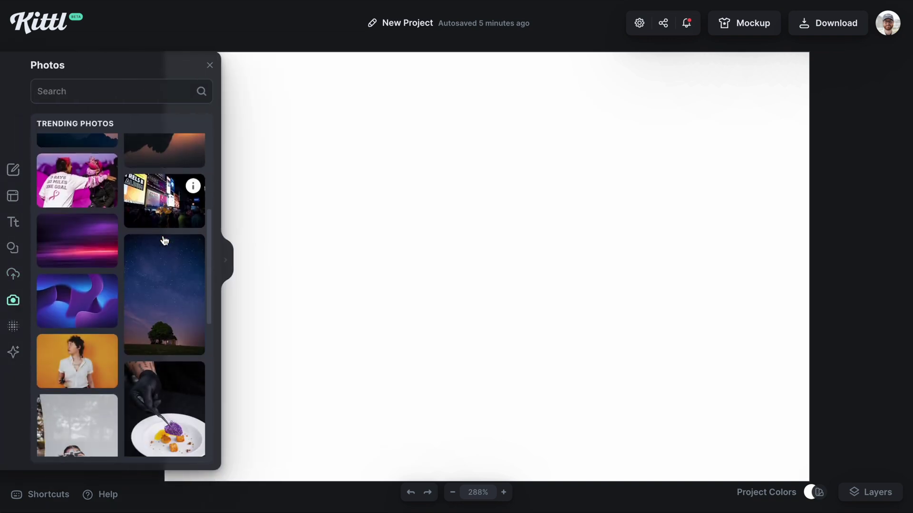
{"action": "scroll", "coordinate": [164, 240], "scroll_direction": "down", "scroll_amount": 1}
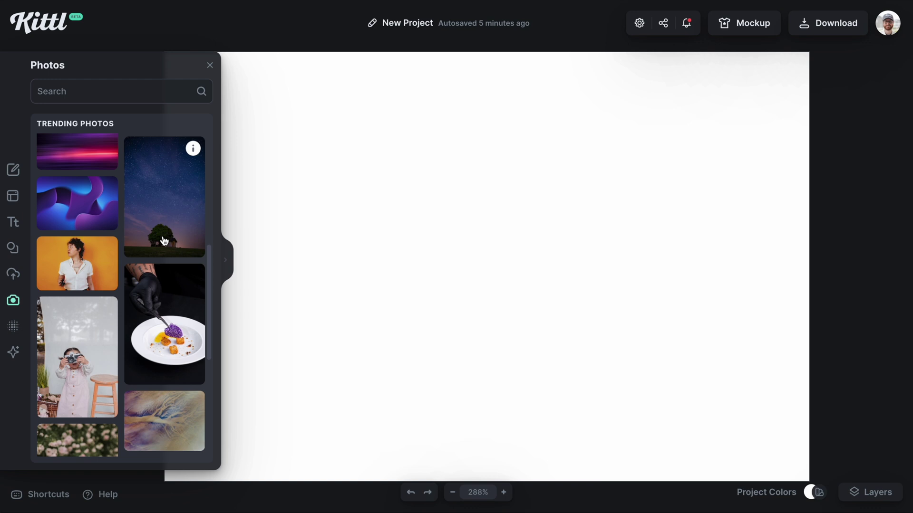
{"action": "left_click", "coordinate": [68, 262]}
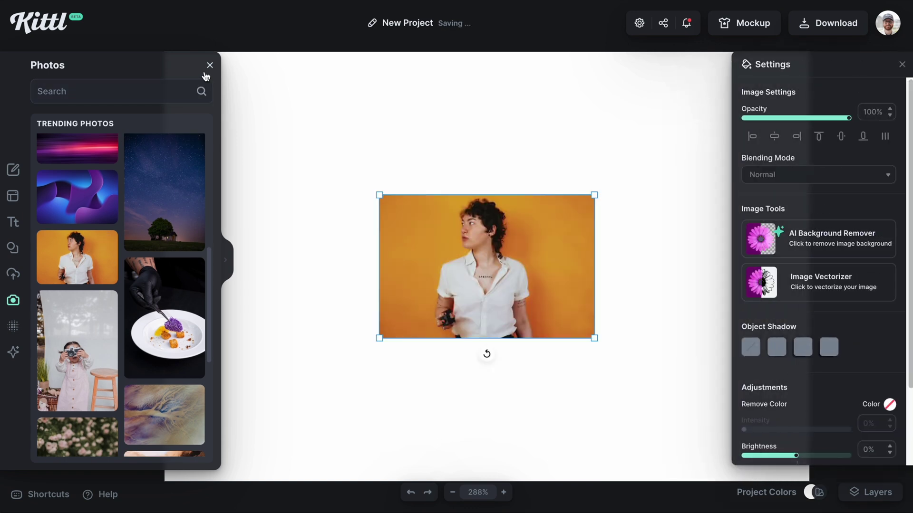
{"action": "left_click", "coordinate": [209, 66]}
{"action": "left_click_drag", "start_coordinate": [594, 195], "coordinate": [638, 165]}
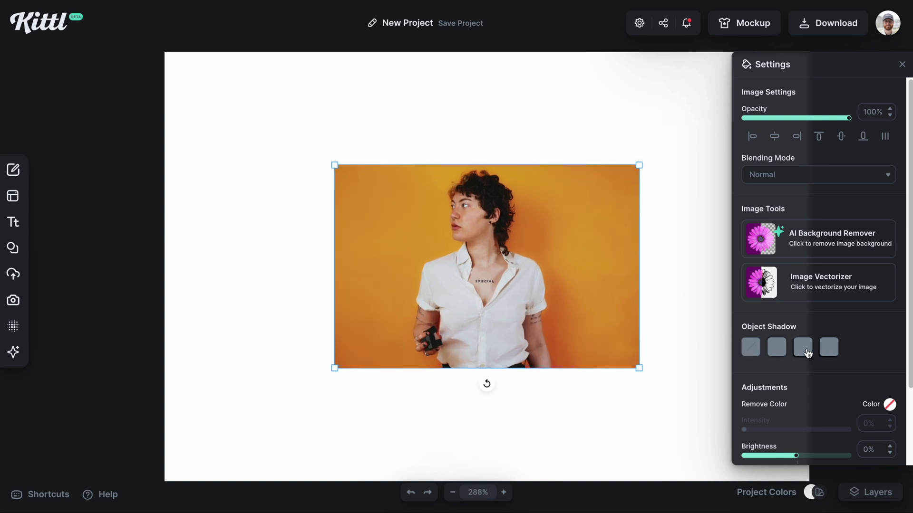
- Apply the drop shadow preset with offset 8, angle -68° and blur 17
{"action": "left_click", "coordinate": [776, 347]}
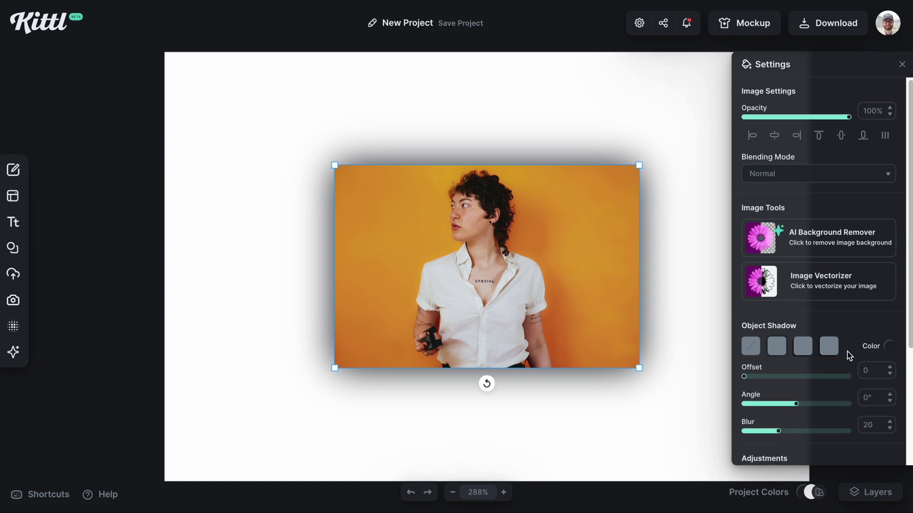
{"action": "scroll", "coordinate": [847, 351], "scroll_direction": "down", "scroll_amount": 1}
{"action": "left_click_drag", "start_coordinate": [800, 352], "coordinate": [773, 352]}
{"action": "mouse_move", "coordinate": [744, 318]}
{"action": "left_mouse_down"}
{"action": "mouse_move", "coordinate": [762, 318]}
{"action": "mouse_move", "coordinate": [745, 325]}
{"action": "mouse_move", "coordinate": [751, 318]}
{"action": "left_mouse_up"}
{"action": "left_click_drag", "start_coordinate": [771, 350], "coordinate": [746, 322]}
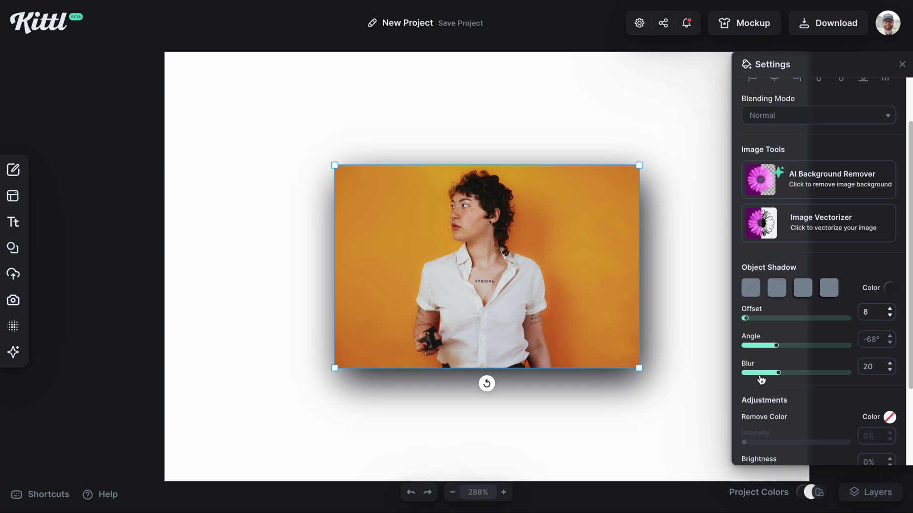
{"action": "mouse_move", "coordinate": [777, 375]}
{"action": "left_mouse_down"}
{"action": "mouse_move", "coordinate": [797, 375]}
{"action": "mouse_move", "coordinate": [772, 375]}
{"action": "left_mouse_up"}
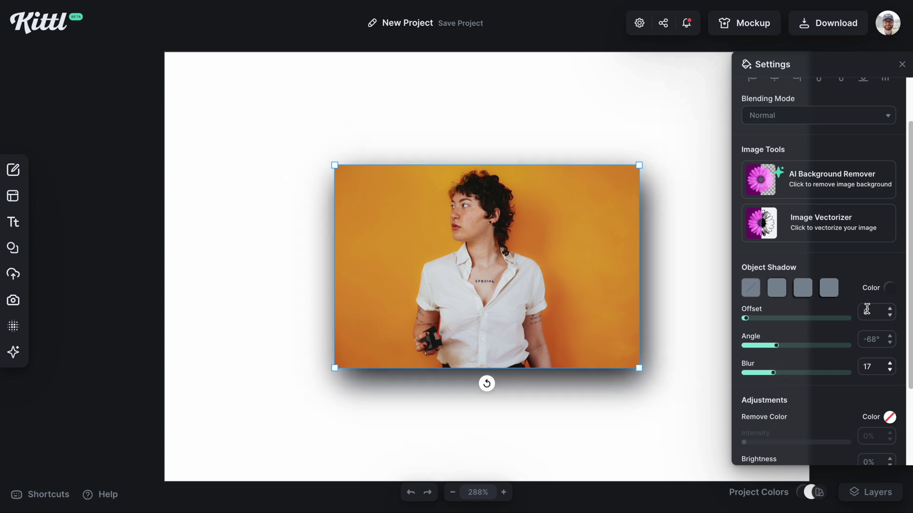
- Change the portrait's shadow colour to black
{"action": "left_click", "coordinate": [888, 290]}
{"action": "mouse_move", "coordinate": [810, 282]}
{"action": "left_mouse_down"}
{"action": "mouse_move", "coordinate": [841, 300]}
{"action": "mouse_move", "coordinate": [817, 272]}
{"action": "left_mouse_up"}
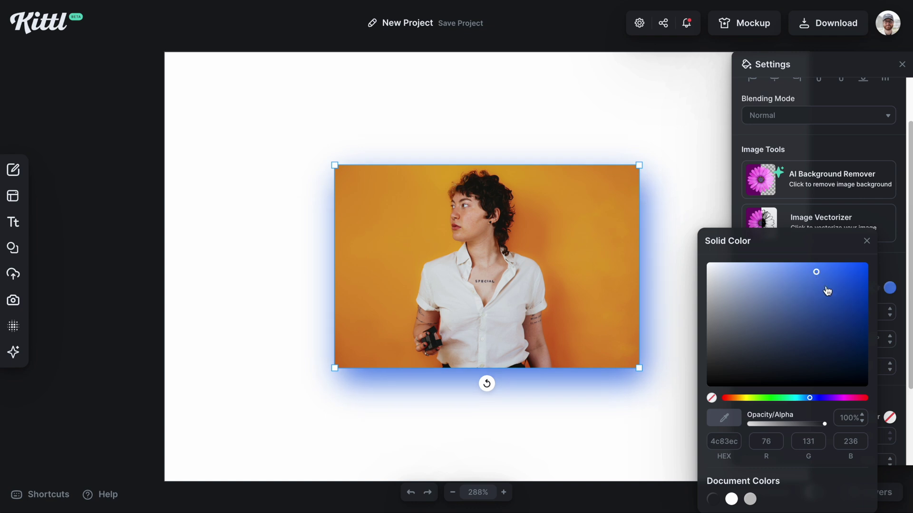
{"action": "left_click_drag", "start_coordinate": [717, 350], "coordinate": [692, 400]}
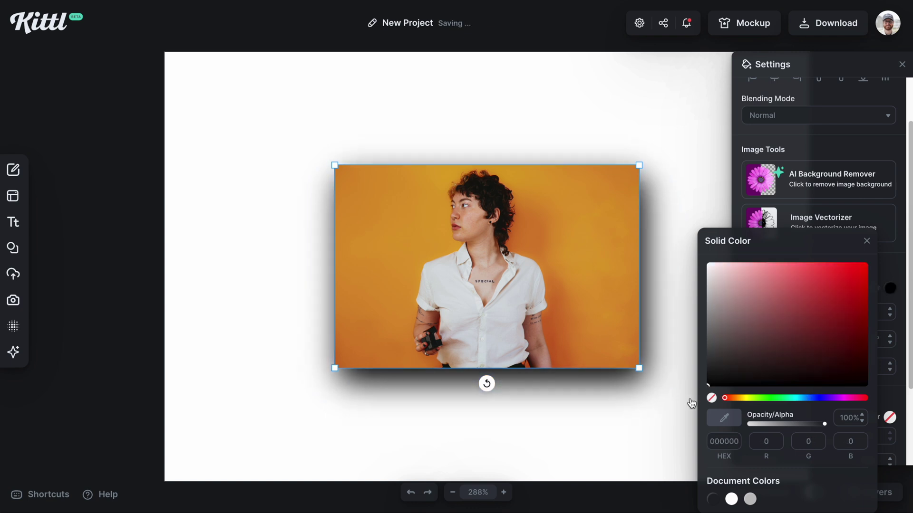
- Try the below and hard shadow presets, ending at offset 0 and blur 10
{"action": "left_click", "coordinate": [890, 288]}
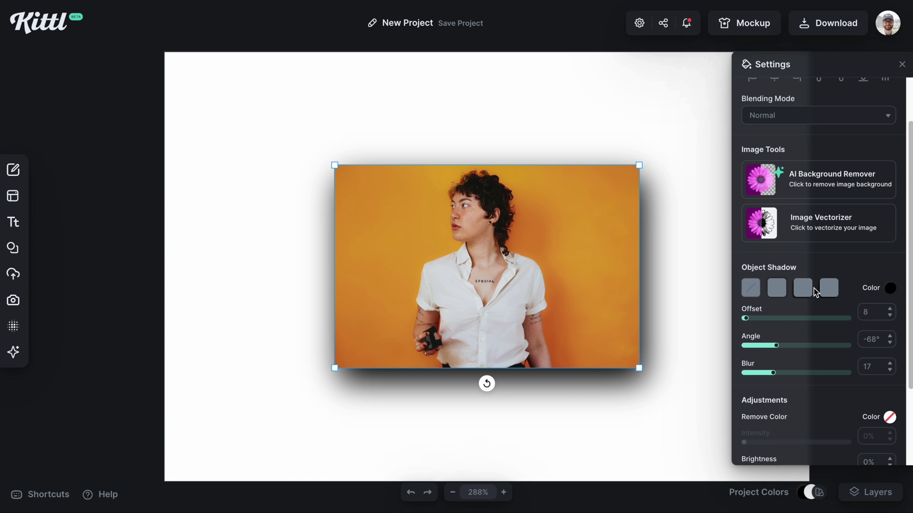
{"action": "left_click", "coordinate": [804, 292]}
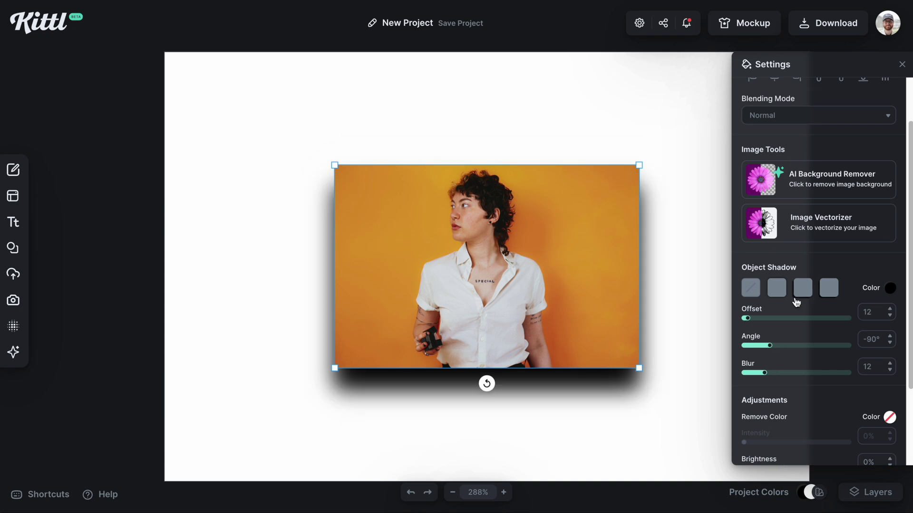
{"action": "left_click_drag", "start_coordinate": [749, 322], "coordinate": [736, 322]}
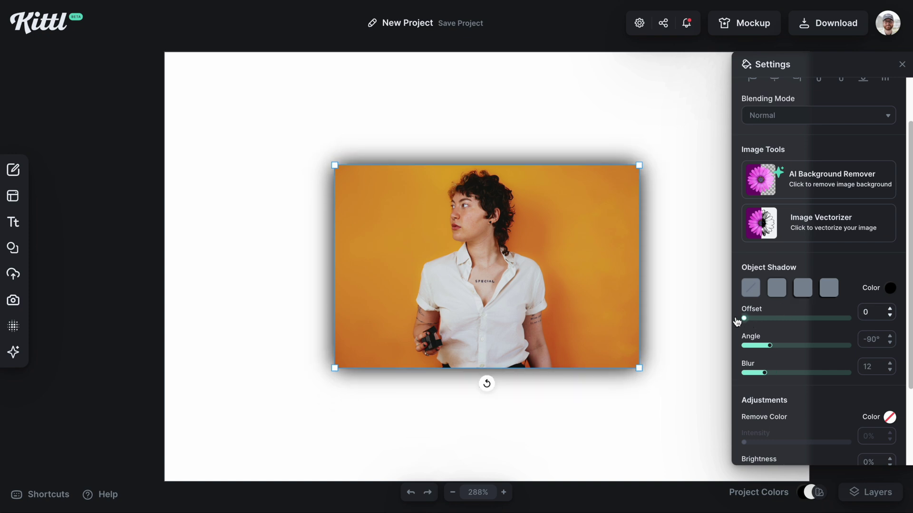
{"action": "left_click", "coordinate": [824, 295]}
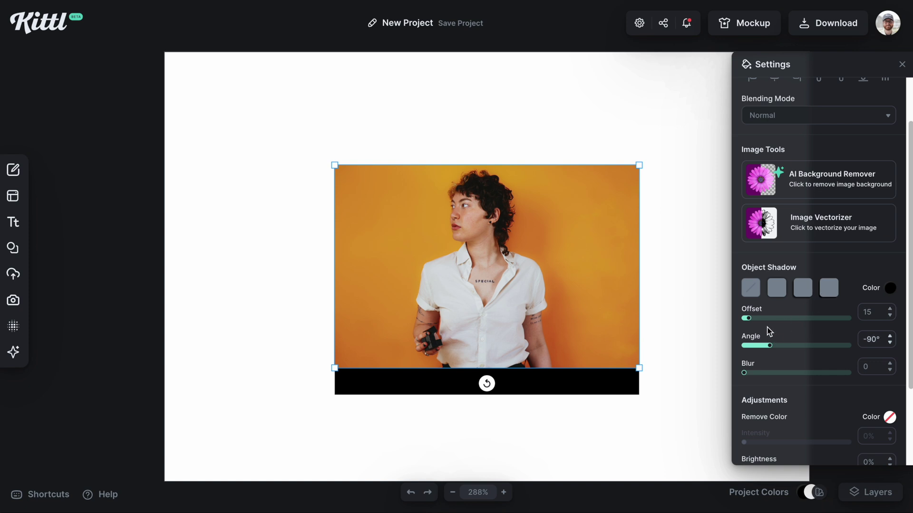
{"action": "left_click_drag", "start_coordinate": [751, 321], "coordinate": [748, 320]}
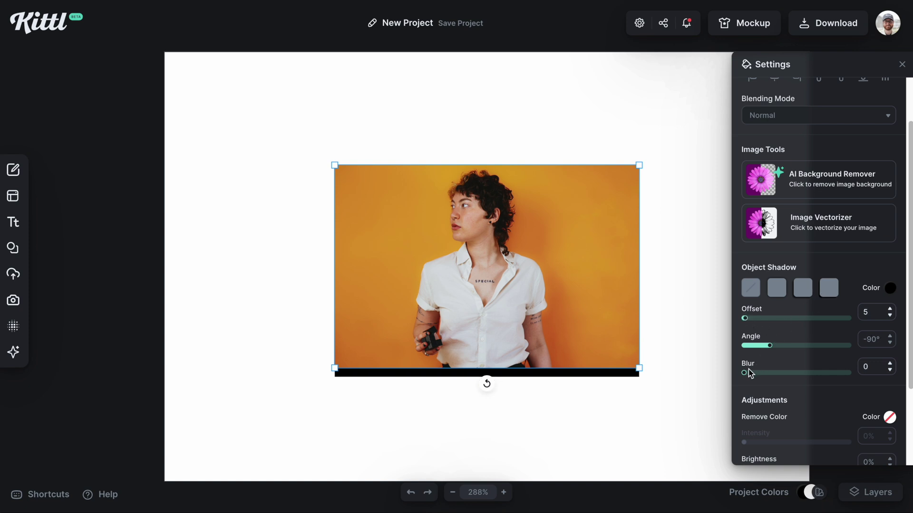
{"action": "left_click_drag", "start_coordinate": [748, 373], "coordinate": [761, 375]}
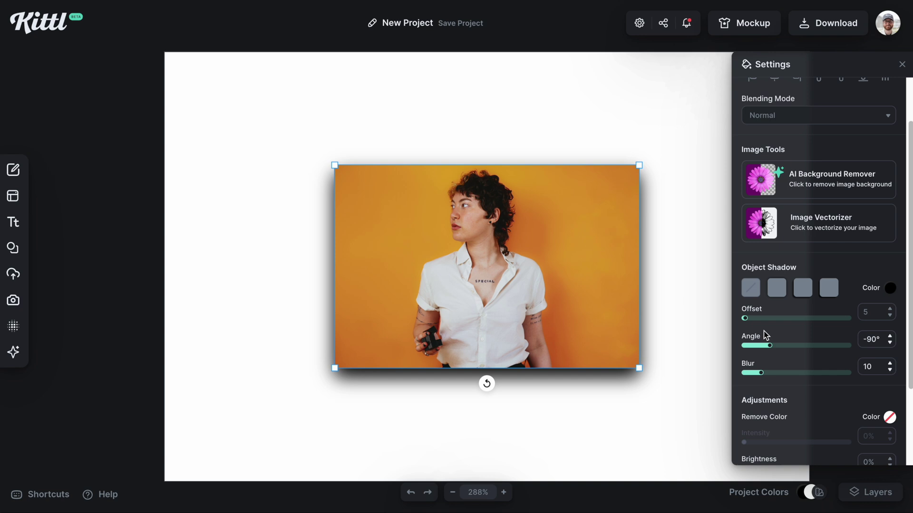
{"action": "left_click_drag", "start_coordinate": [746, 321], "coordinate": [740, 321]}
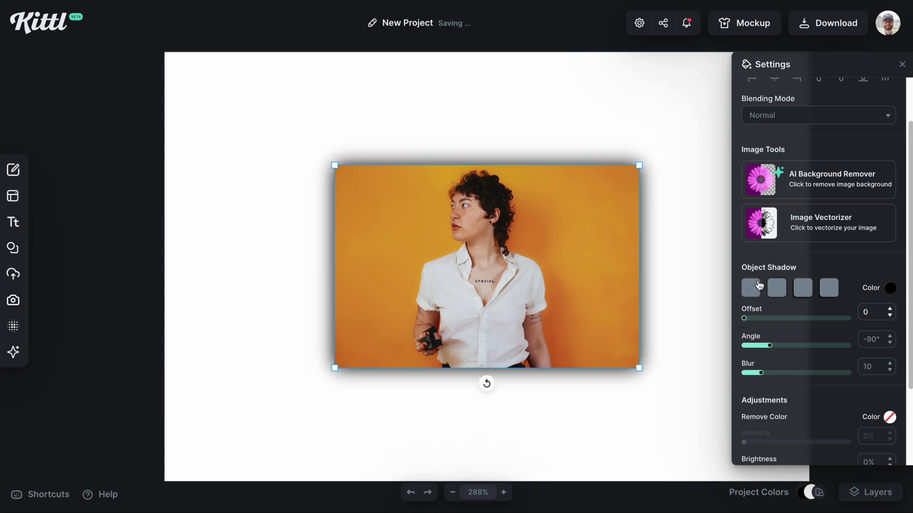
- Clear the shadow, remove the photo's orange background, and apply the soft shadow preset
{"action": "left_click", "coordinate": [754, 288]}
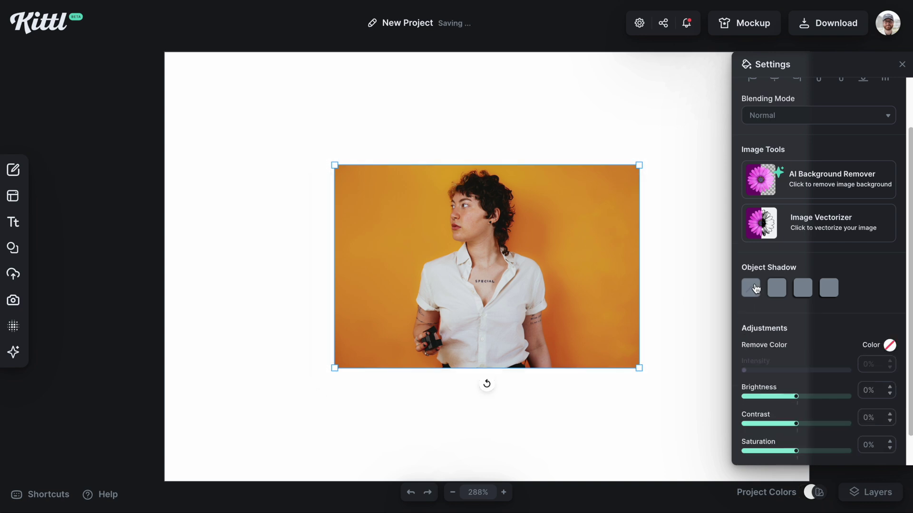
{"action": "left_click", "coordinate": [814, 185]}
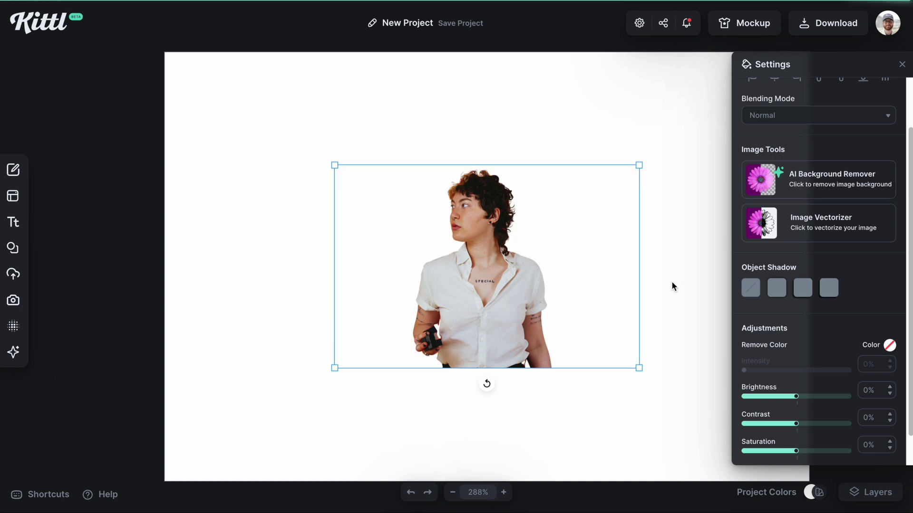
{"action": "left_click", "coordinate": [776, 289]}
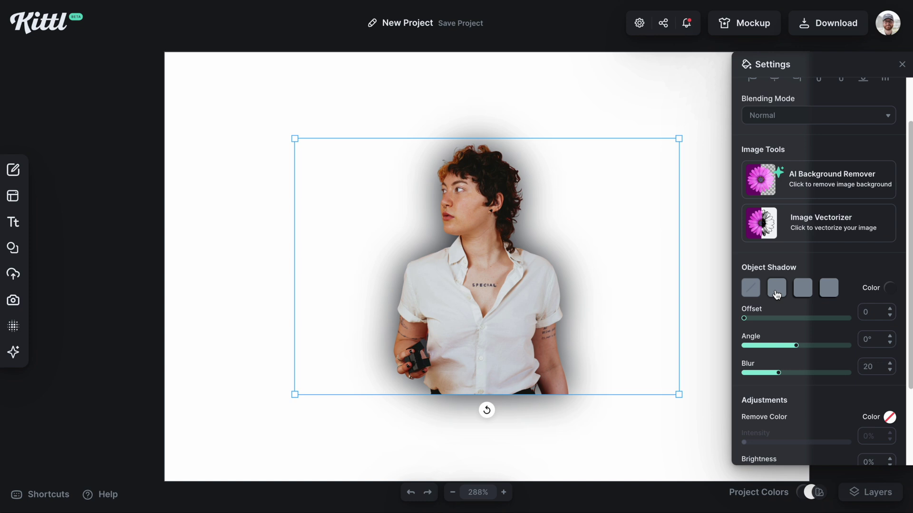
- Colour the cutout's glow vivid orange and raise its blur to 28
{"action": "left_click", "coordinate": [887, 289]}
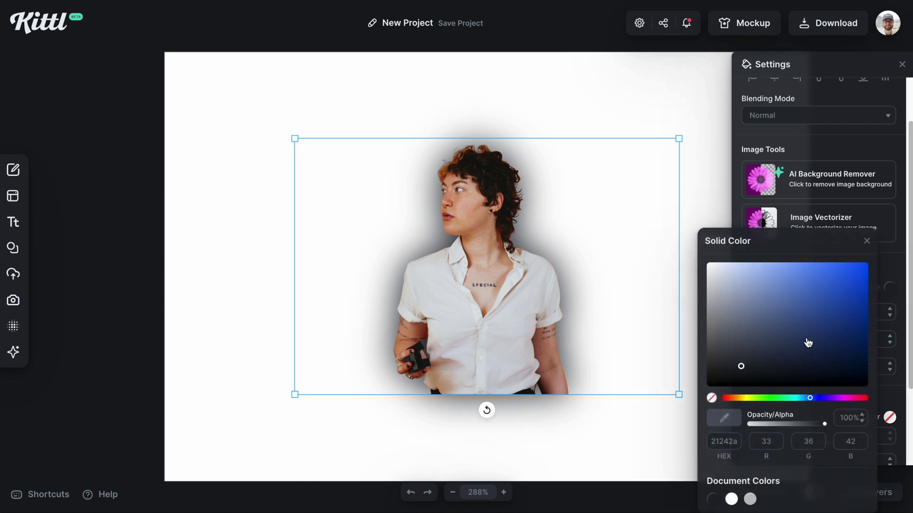
{"action": "left_click", "coordinate": [734, 398]}
{"action": "left_click_drag", "start_coordinate": [744, 373], "coordinate": [858, 284]}
{"action": "left_click", "coordinate": [884, 287]}
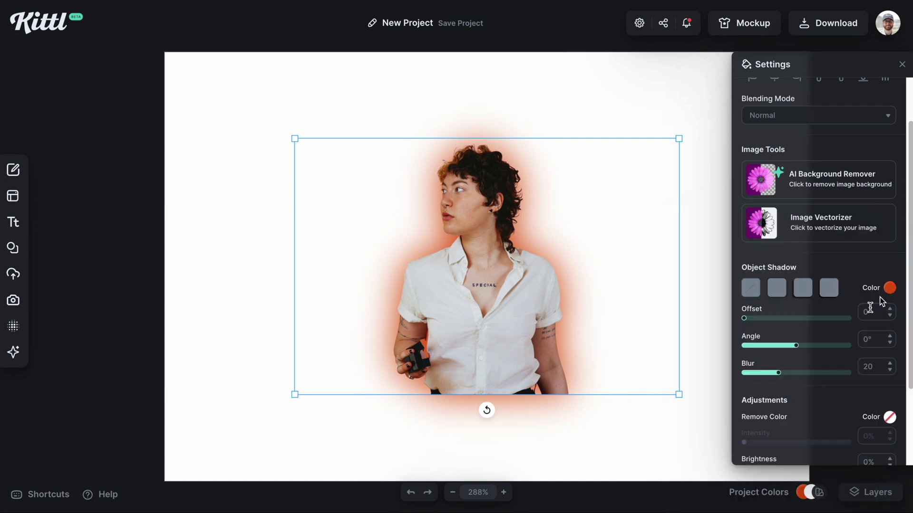
{"action": "left_click_drag", "start_coordinate": [777, 373], "coordinate": [789, 373]}
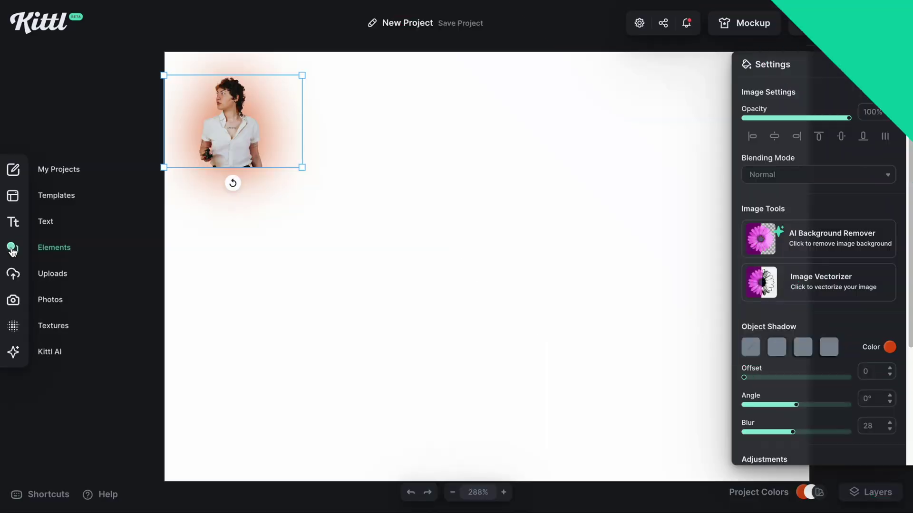
- Add the Streetart Stencils grunge star from illustrations and enlarge it
{"action": "left_click", "coordinate": [12, 248]}
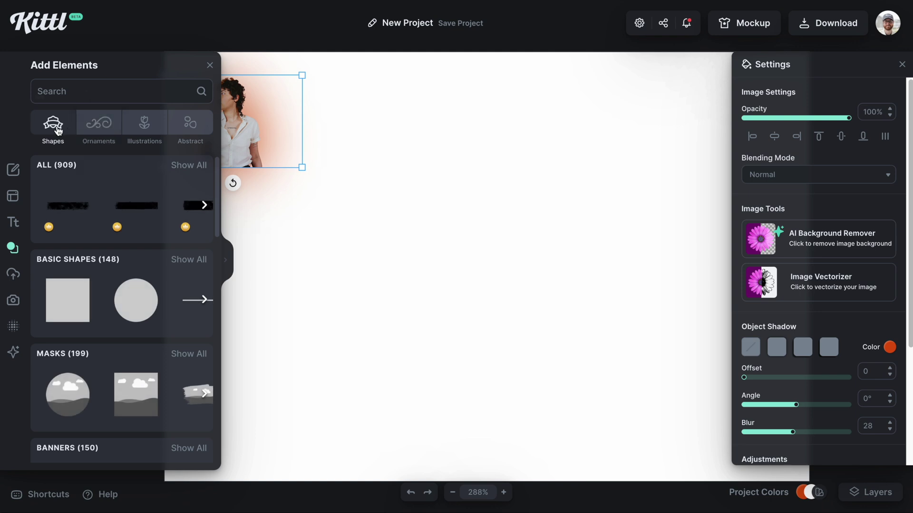
{"action": "left_click", "coordinate": [144, 123]}
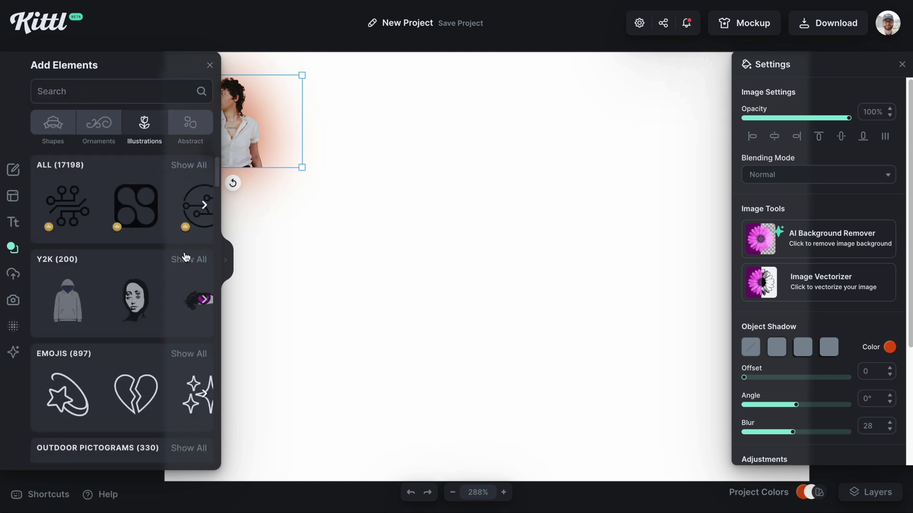
{"action": "scroll", "coordinate": [175, 295], "scroll_direction": "down", "scroll_amount": 9}
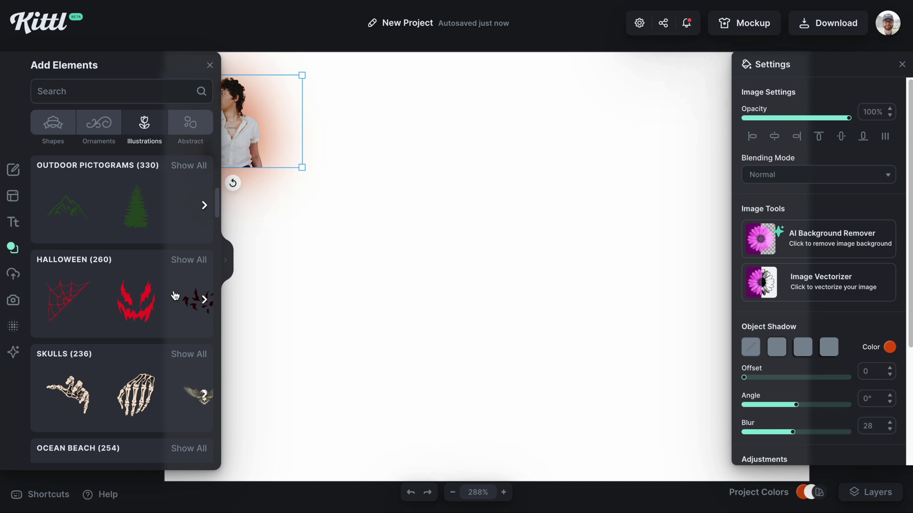
{"action": "scroll", "coordinate": [175, 297], "scroll_direction": "down", "scroll_amount": 2}
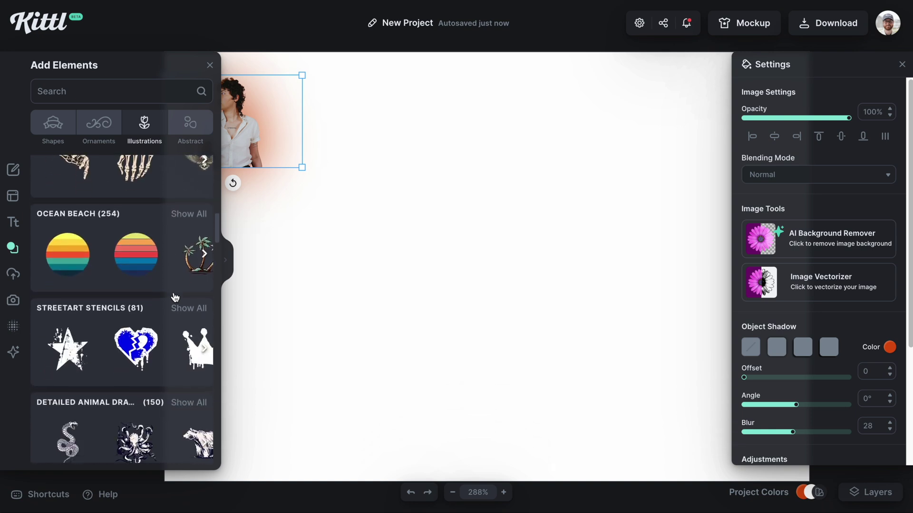
{"action": "left_click", "coordinate": [63, 331]}
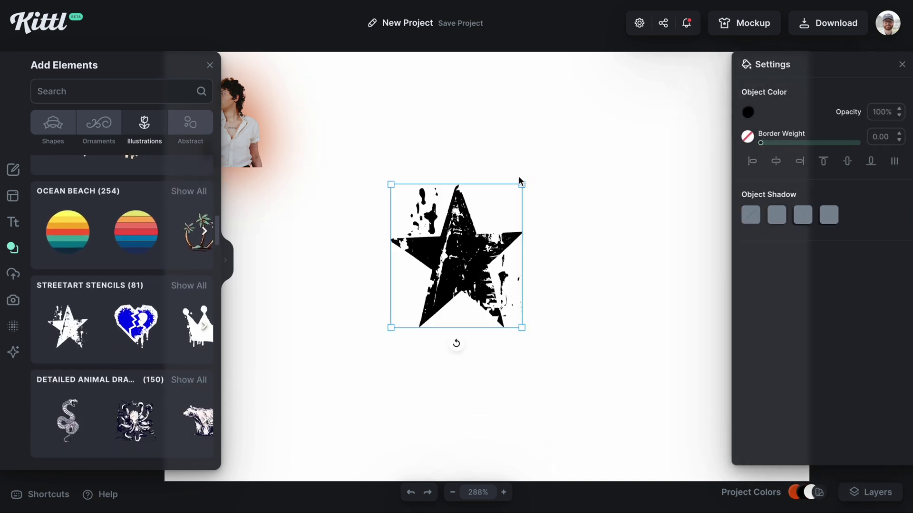
{"action": "left_click_drag", "start_coordinate": [523, 184], "coordinate": [539, 167]}
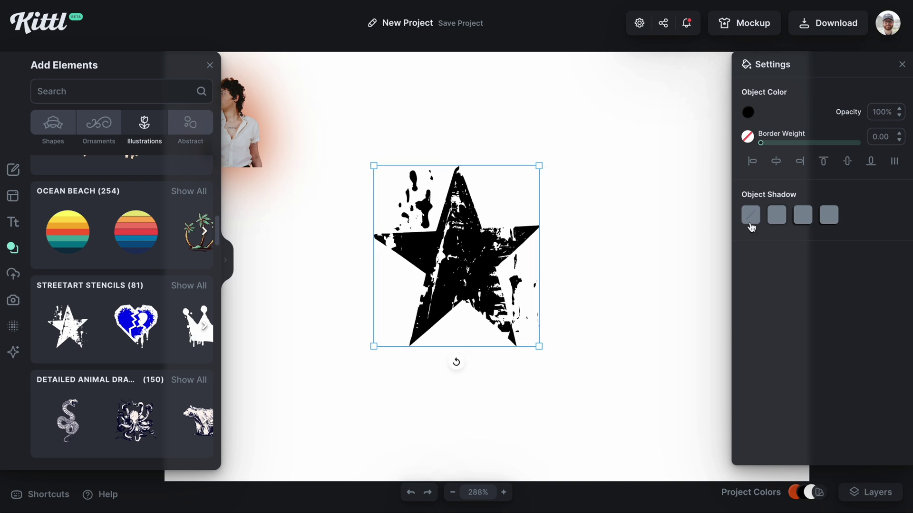
- Give the star a soft bright-green shadow glow
{"action": "left_click", "coordinate": [775, 219]}
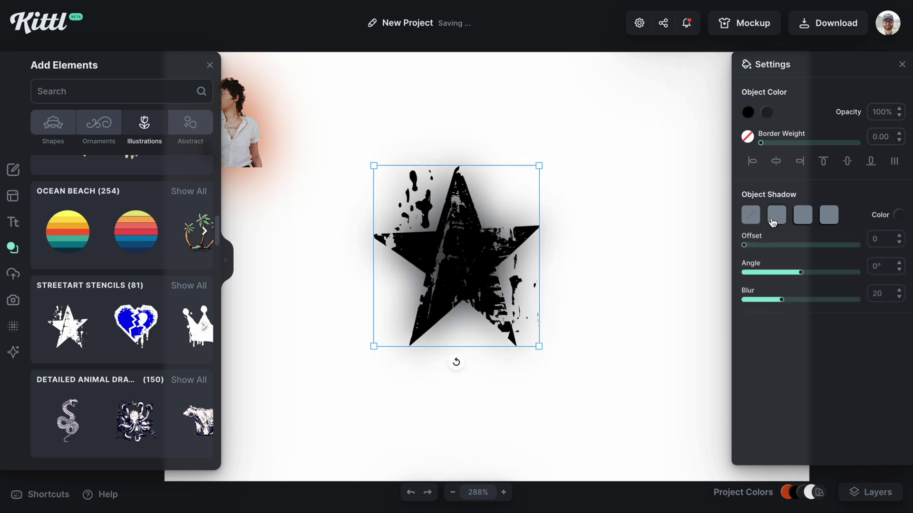
{"action": "left_click", "coordinate": [896, 218]}
{"action": "left_click", "coordinate": [774, 371]}
{"action": "left_click_drag", "start_coordinate": [818, 308], "coordinate": [866, 232]}
{"action": "left_click", "coordinate": [900, 217]}
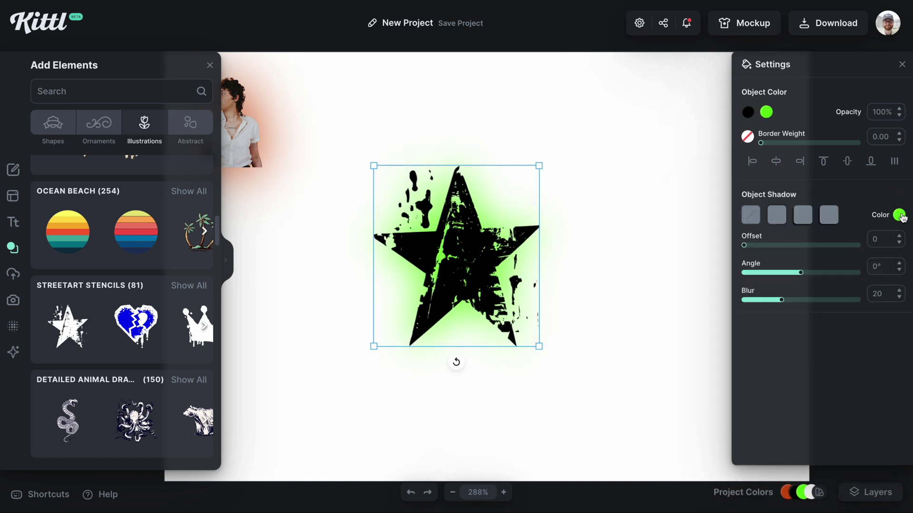
{"action": "left_click_drag", "start_coordinate": [780, 305], "coordinate": [758, 303]}
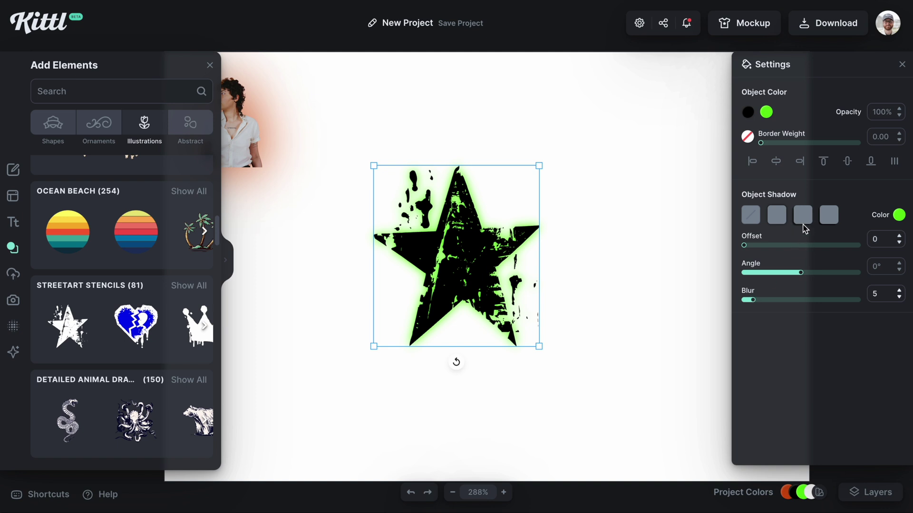
- Make the green shadow hard with blur 0, angle -113° and offset 5
{"action": "left_click", "coordinate": [803, 217]}
{"action": "left_click", "coordinate": [828, 217]}
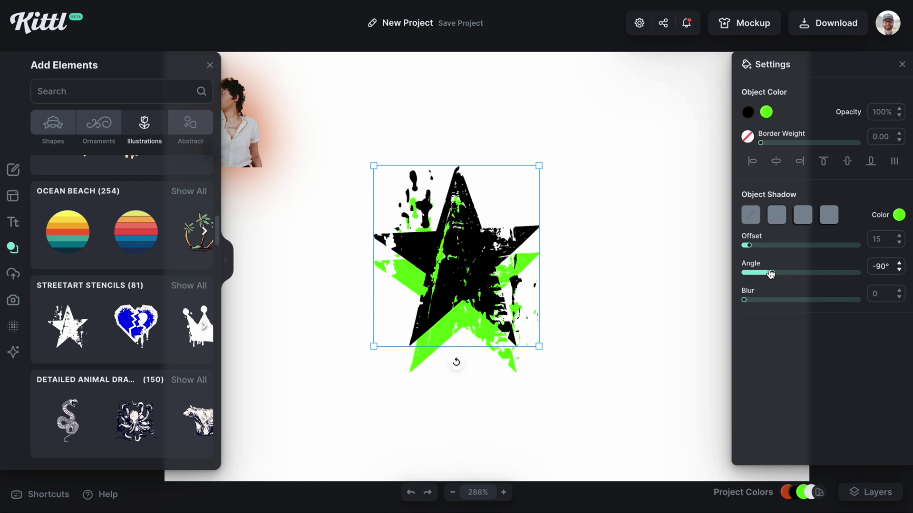
{"action": "left_click_drag", "start_coordinate": [770, 273], "coordinate": [764, 273]}
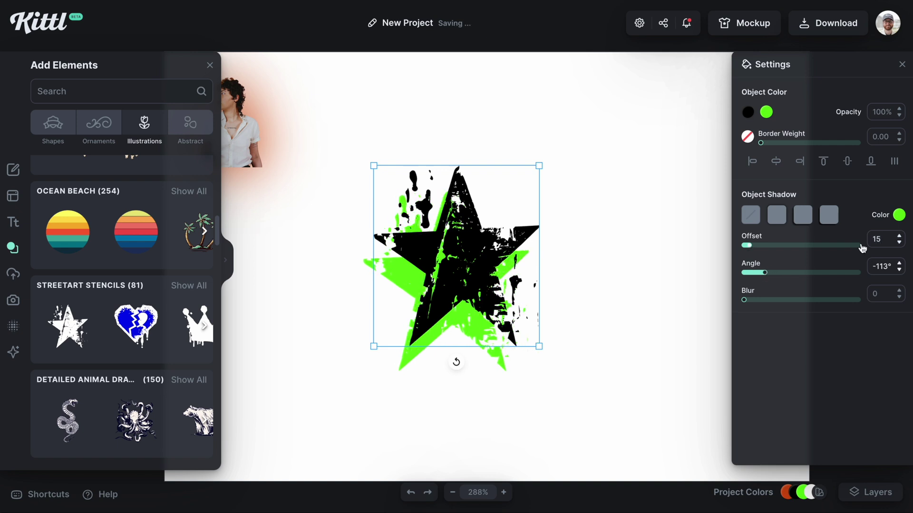
{"action": "left_click", "coordinate": [899, 243]}
{"action": "left_click", "coordinate": [899, 243]}
{"action": "left_click", "coordinate": [899, 243]}
{"action": "left_click", "coordinate": [898, 243]}
{"action": "left_click", "coordinate": [899, 243]}
{"action": "left_click", "coordinate": [899, 243]}
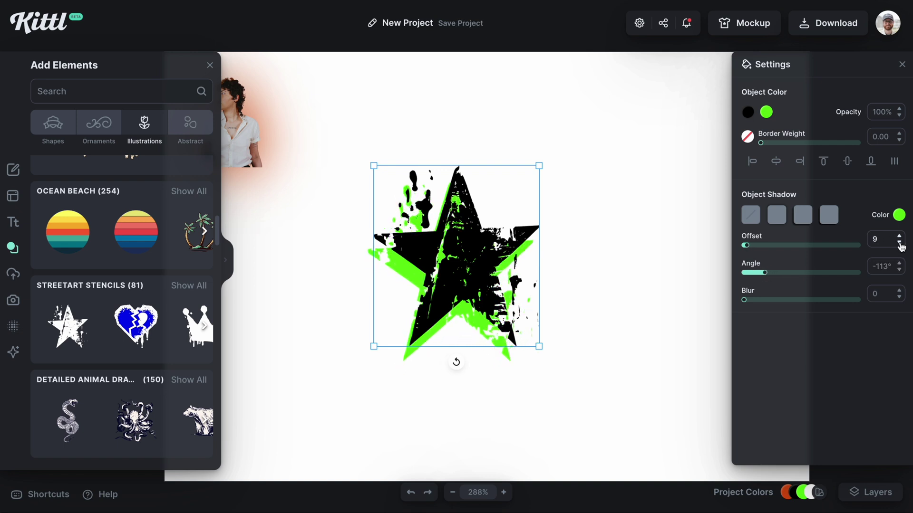
{"action": "left_click", "coordinate": [899, 243]}
{"action": "left_click", "coordinate": [899, 243]}
{"action": "left_click", "coordinate": [898, 243]}
{"action": "left_click", "coordinate": [899, 242]}
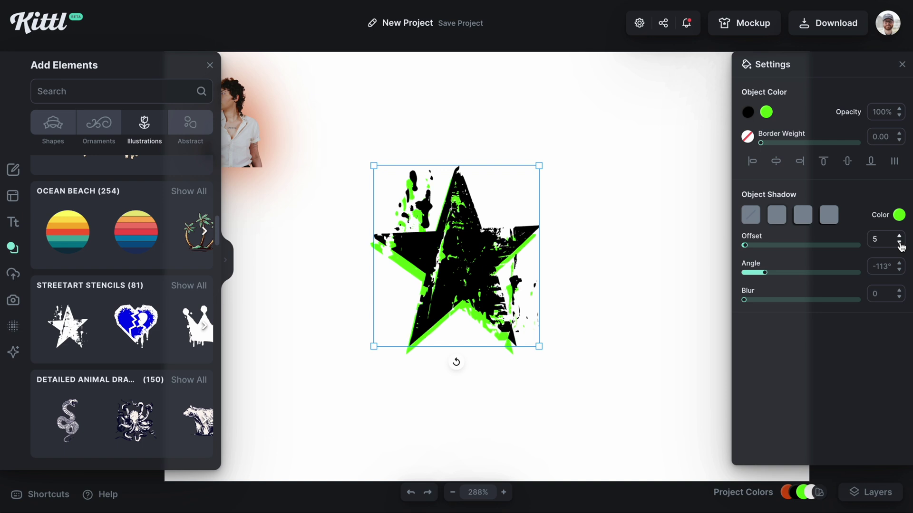
- Shrink the star to about half its size
{"action": "left_click", "coordinate": [598, 282]}
{"action": "left_click", "coordinate": [527, 233]}
{"action": "left_click_drag", "start_coordinate": [541, 165], "coordinate": [496, 211]}
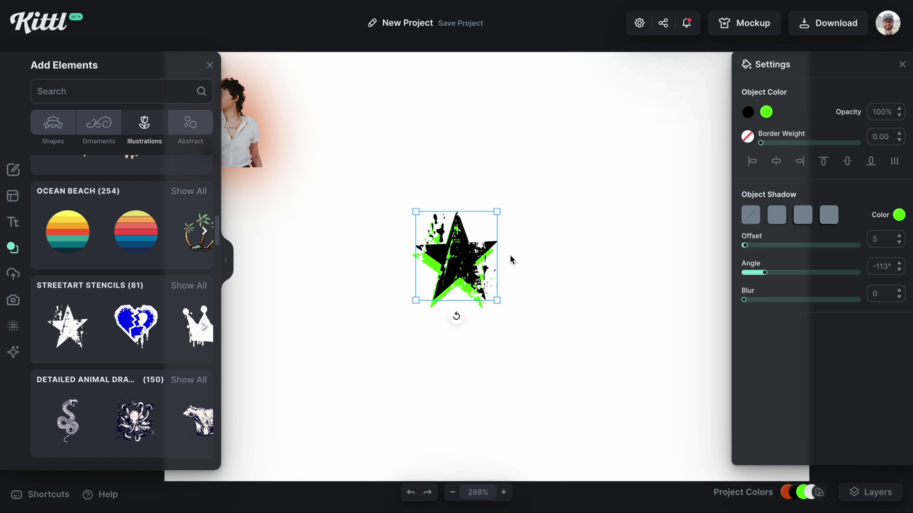
- Move the star up beside the photo and add an enlarged autumn forest illustration
{"action": "left_click_drag", "start_coordinate": [476, 264], "coordinate": [360, 130]}
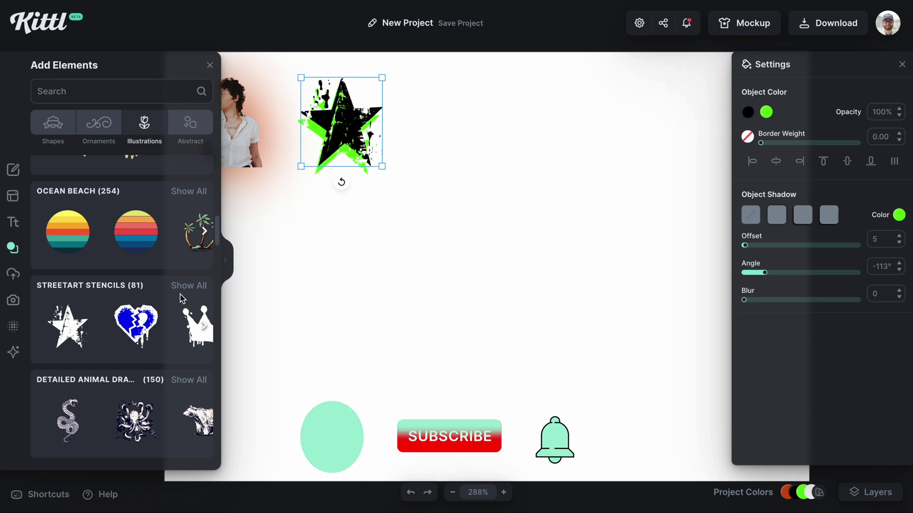
{"action": "scroll", "coordinate": [181, 298], "scroll_direction": "down", "scroll_amount": 20}
{"action": "scroll", "coordinate": [181, 298], "scroll_direction": "down", "scroll_amount": 4}
{"action": "left_click", "coordinate": [131, 303]}
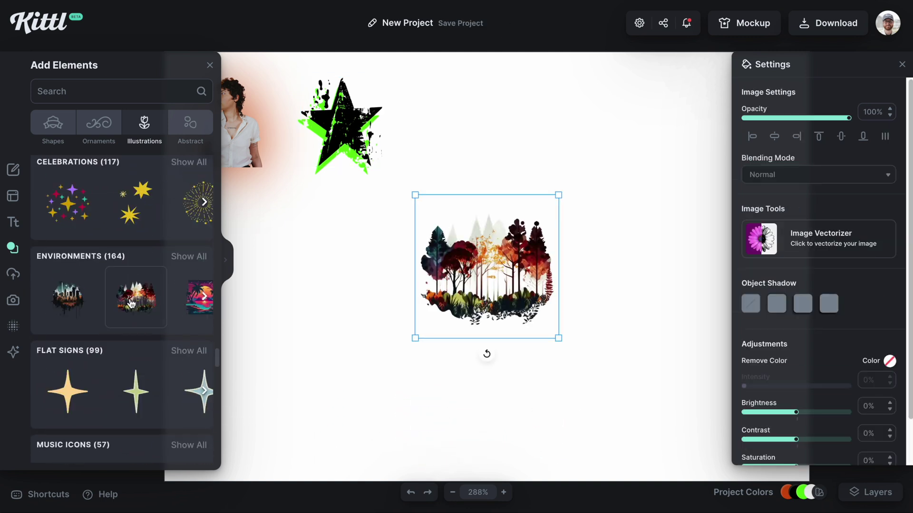
{"action": "left_click_drag", "start_coordinate": [561, 192], "coordinate": [599, 168]}
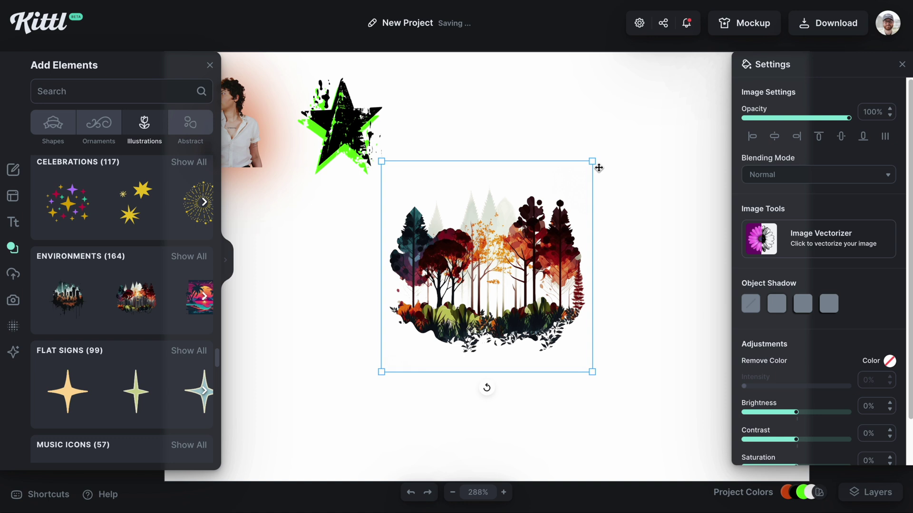
- Give the forest a soft glow in orange sampled from the illustration
{"action": "left_click", "coordinate": [779, 310]}
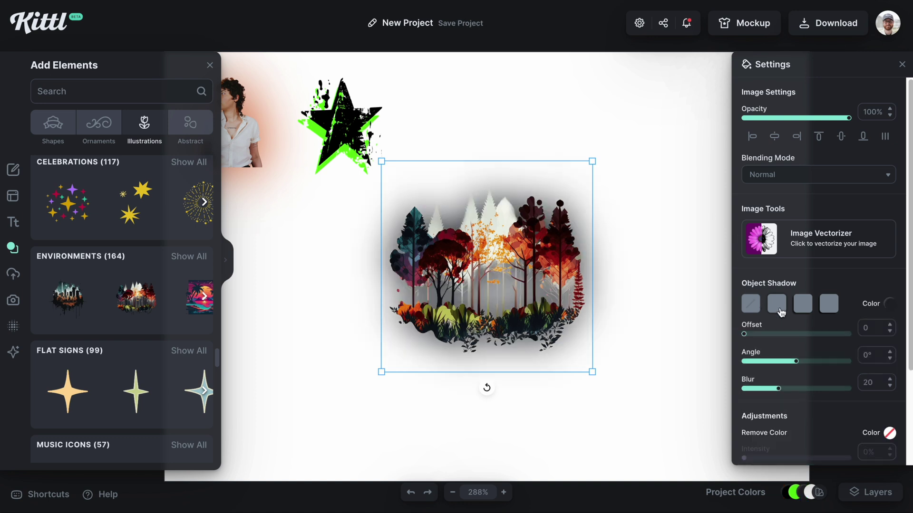
{"action": "left_click", "coordinate": [889, 304]}
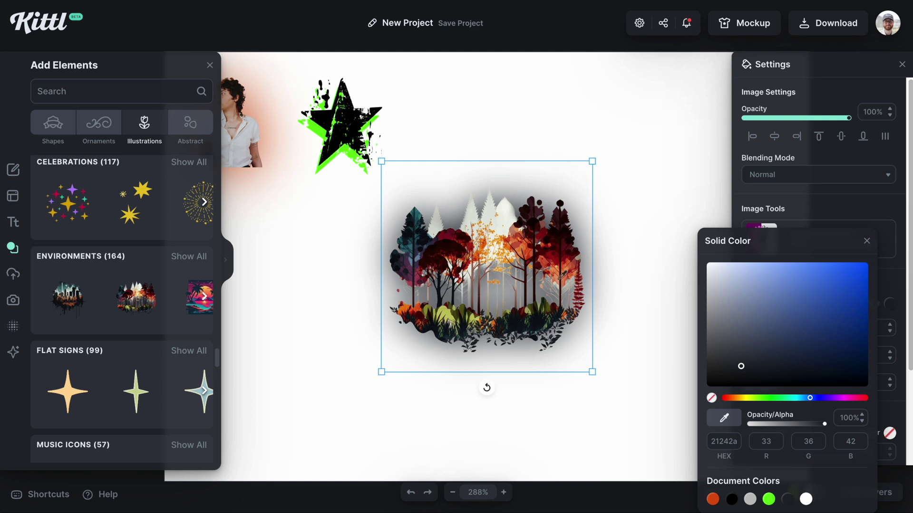
{"action": "left_click", "coordinate": [559, 281]}
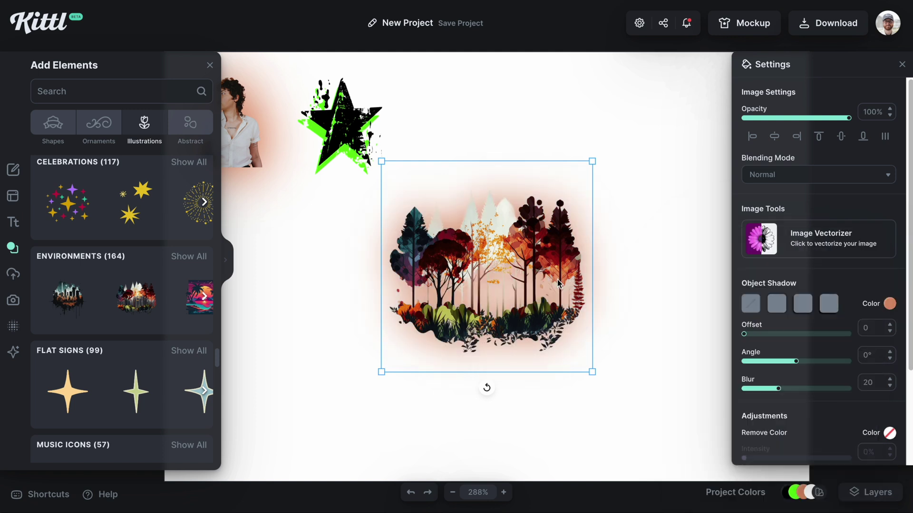
- Shrink the forest to about half size and place it right of the star
{"action": "left_click", "coordinate": [646, 294]}
{"action": "left_click_drag", "start_coordinate": [559, 307], "coordinate": [588, 326]}
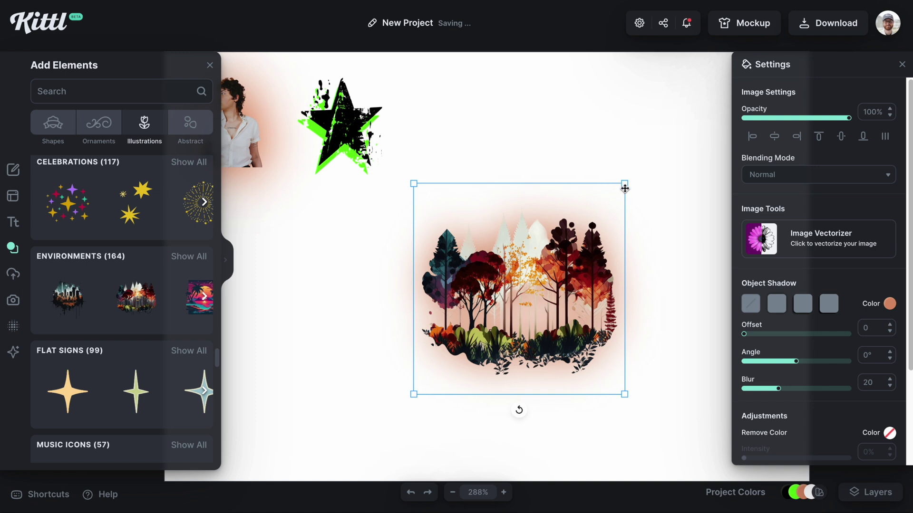
{"action": "left_click_drag", "start_coordinate": [625, 188], "coordinate": [572, 236]}
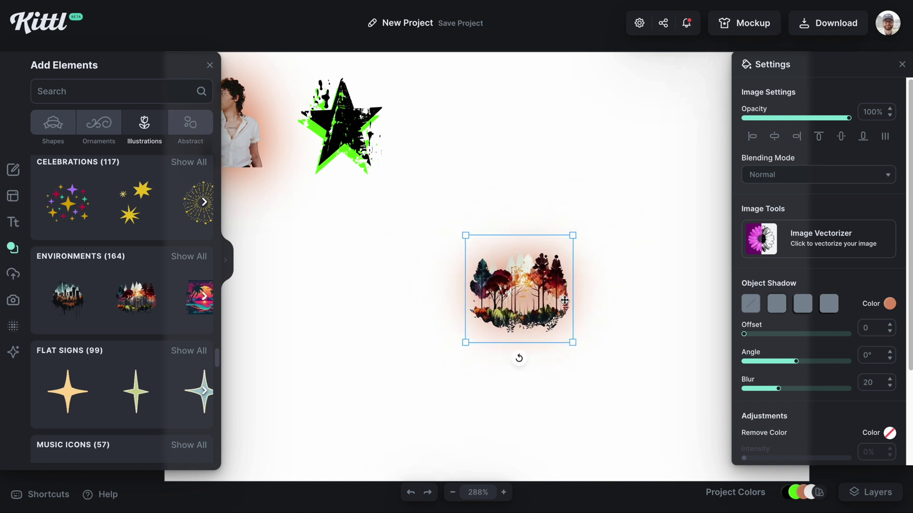
{"action": "left_click_drag", "start_coordinate": [565, 300], "coordinate": [501, 163]}
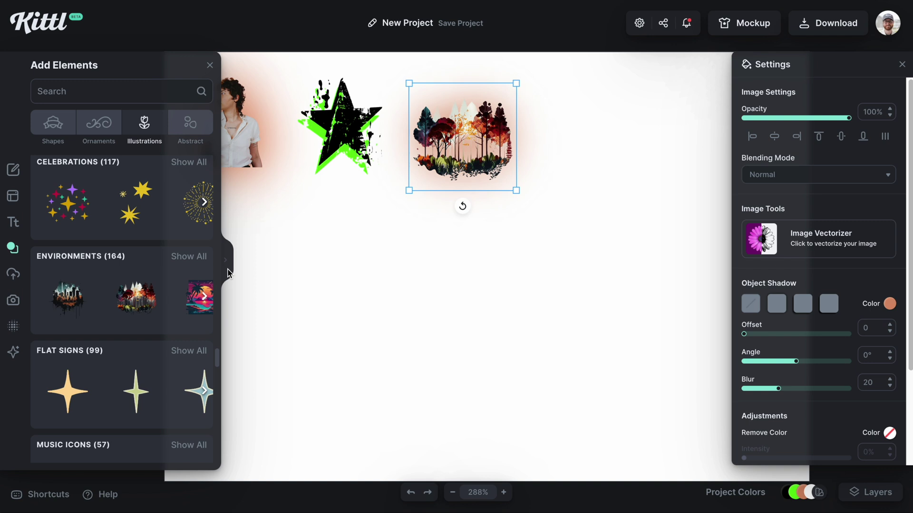
- Add the Summer Sale text template, moved lower and enlarged
{"action": "left_click", "coordinate": [14, 223]}
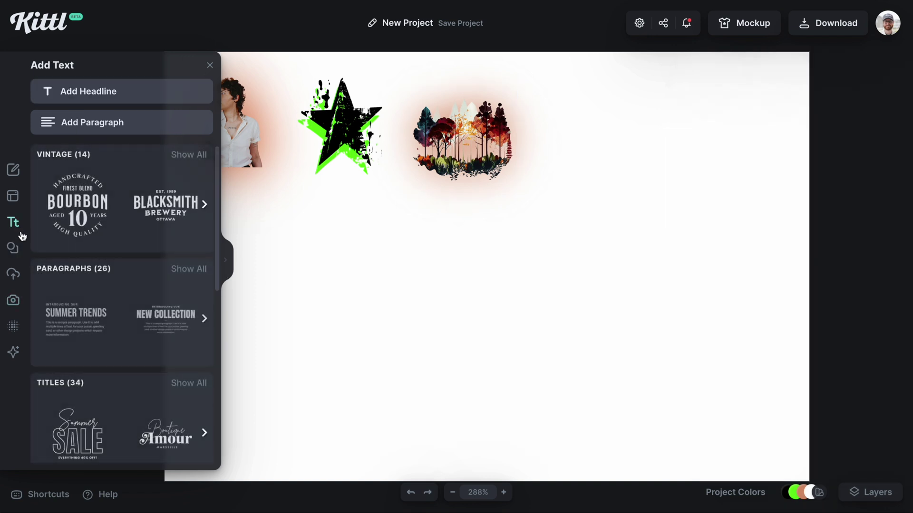
{"action": "scroll", "coordinate": [76, 371], "scroll_direction": "down", "scroll_amount": 1}
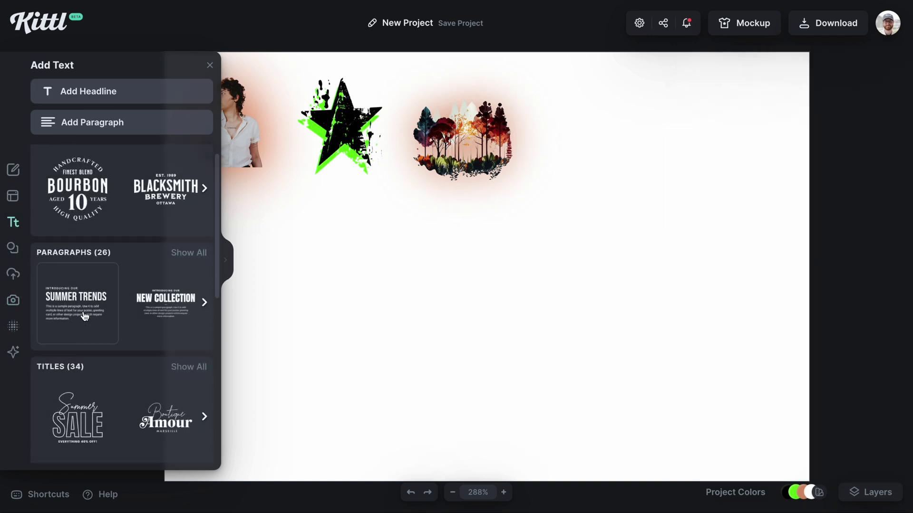
{"action": "left_click", "coordinate": [79, 391]}
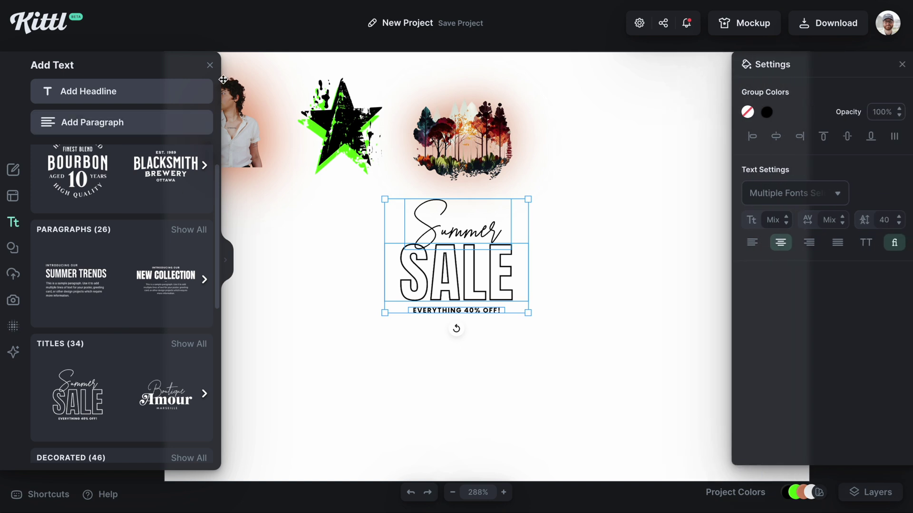
{"action": "left_click", "coordinate": [209, 66]}
{"action": "left_click_drag", "start_coordinate": [491, 223], "coordinate": [497, 300]}
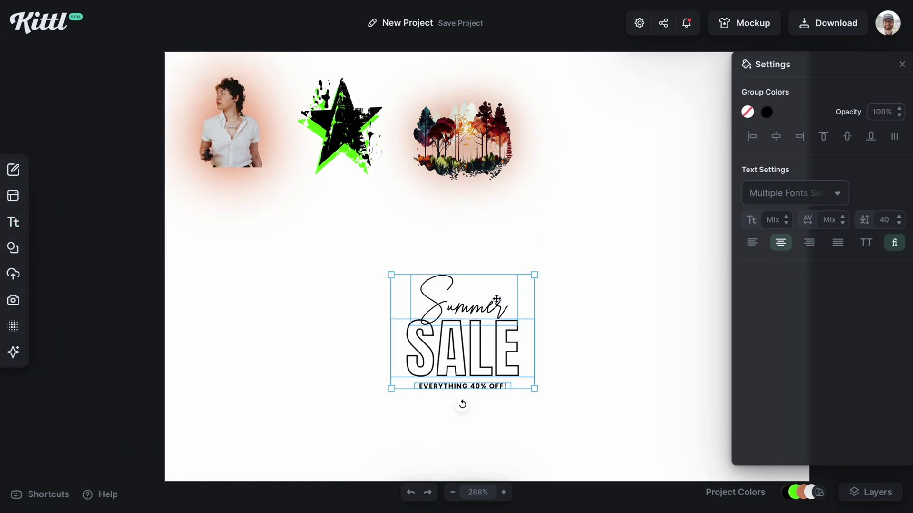
{"action": "left_click_drag", "start_coordinate": [539, 274], "coordinate": [584, 234]}
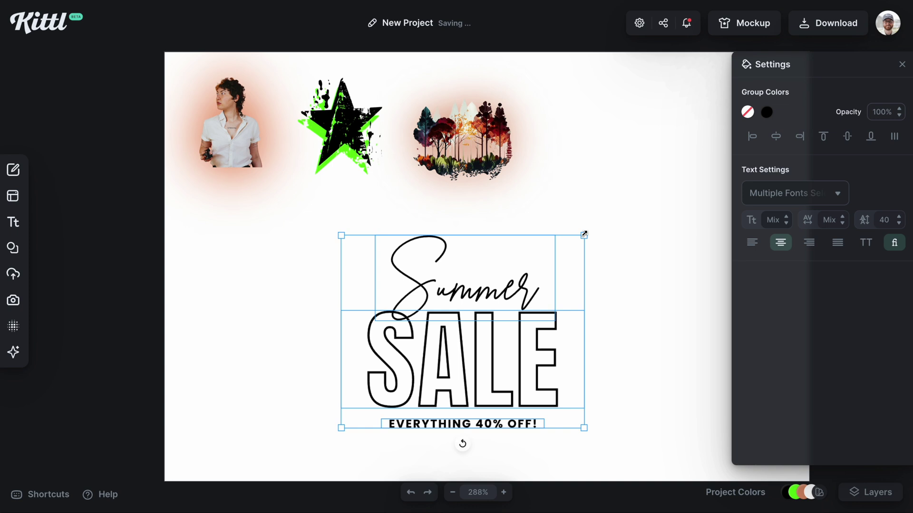
{"action": "left_click", "coordinate": [463, 456]}
- Add a dark square and reshape it into a bar over EVERYTHING 40% OFF!
{"action": "left_click", "coordinate": [12, 248]}
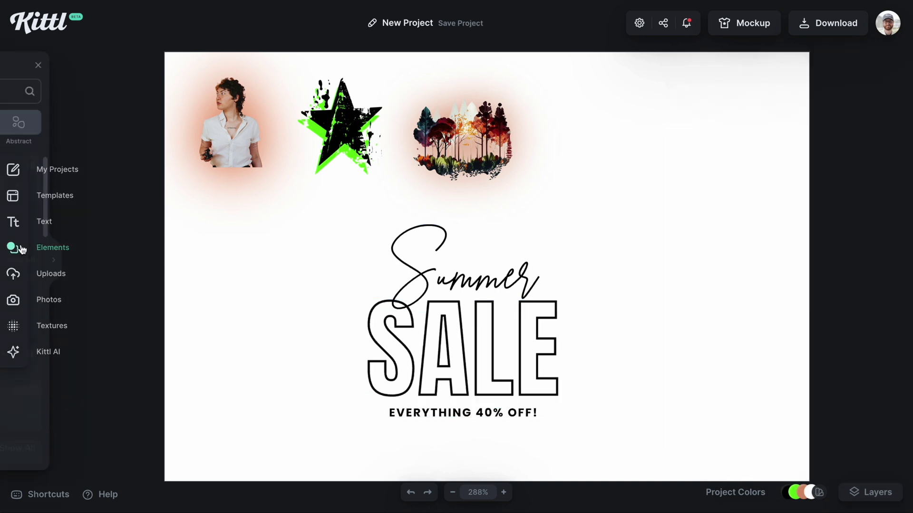
{"action": "left_click", "coordinate": [83, 315]}
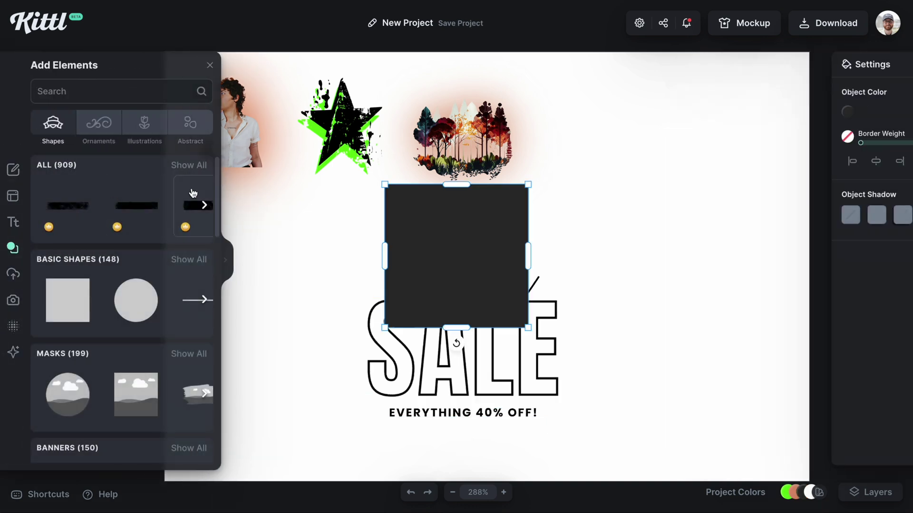
{"action": "left_click", "coordinate": [210, 66]}
{"action": "left_click_drag", "start_coordinate": [420, 261], "coordinate": [438, 389]}
{"action": "scroll", "coordinate": [437, 388], "scroll_direction": "up", "scroll_amount": 2}
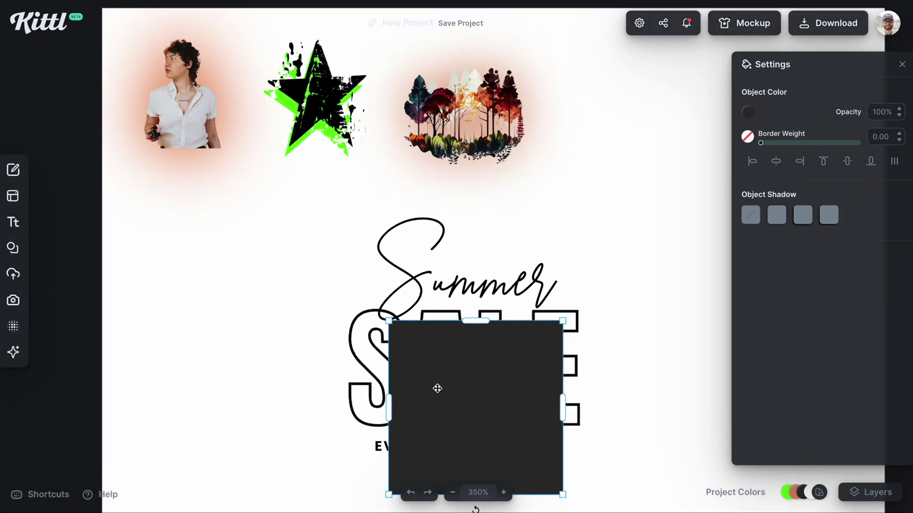
{"action": "scroll", "coordinate": [435, 372], "scroll_direction": "down", "scroll_amount": 4}
{"action": "left_click_drag", "start_coordinate": [431, 155], "coordinate": [427, 230]}
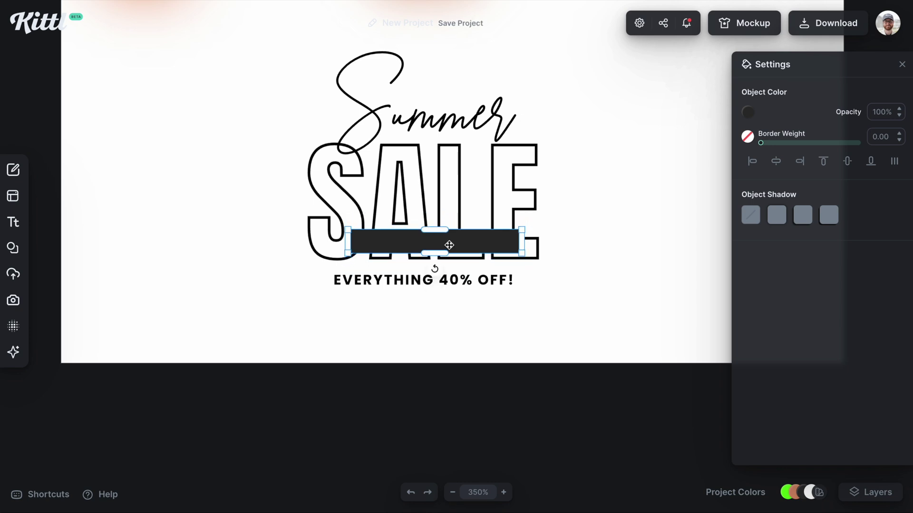
{"action": "left_click_drag", "start_coordinate": [470, 252], "coordinate": [556, 281]}
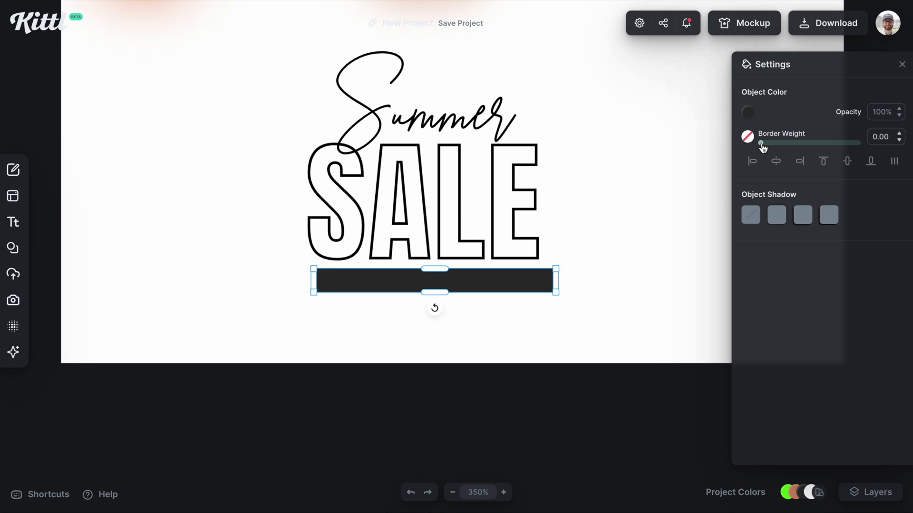
- Make the bar's fill transparent with a border weight of 2
{"action": "left_click_drag", "start_coordinate": [760, 143], "coordinate": [763, 143]}
{"action": "left_click", "coordinate": [749, 113]}
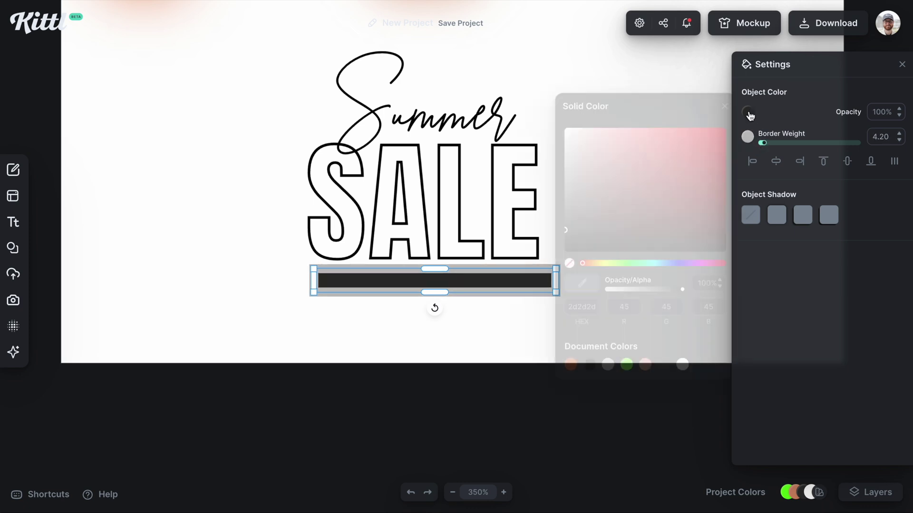
{"action": "left_click", "coordinate": [569, 263]}
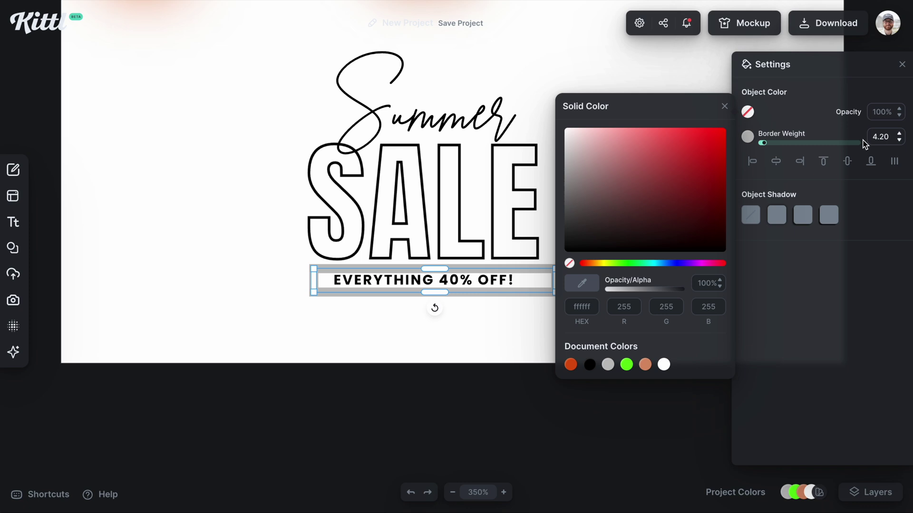
{"action": "double_click", "coordinate": [881, 138]}
{"action": "key", "text": "Return"}
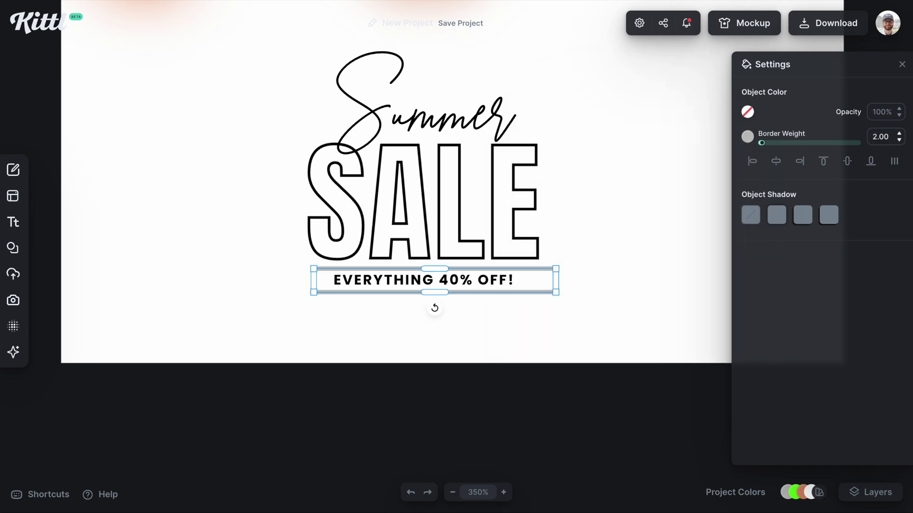
- Select just the Summer text within the grouped title
{"action": "left_click", "coordinate": [575, 302]}
{"action": "left_click", "coordinate": [438, 284]}
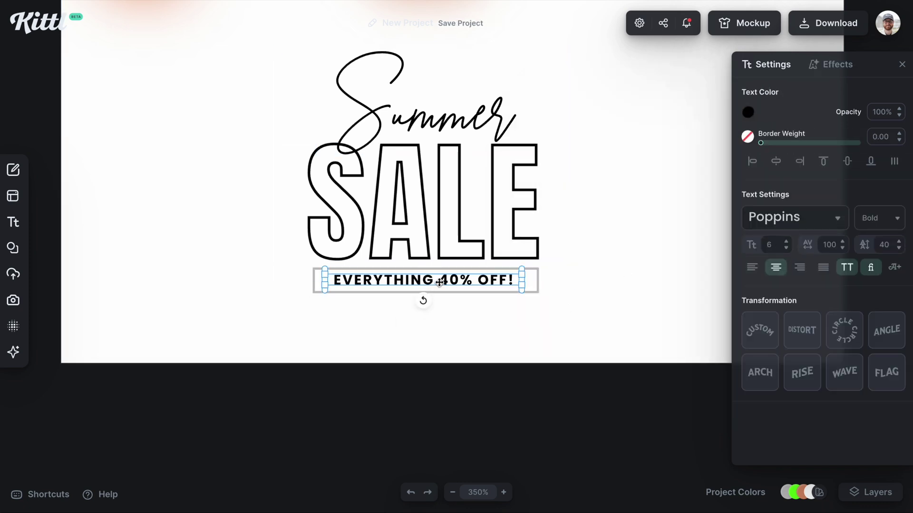
{"action": "left_click", "coordinate": [542, 291]}
{"action": "left_click", "coordinate": [437, 280]}
{"action": "left_click", "coordinate": [539, 292]}
{"action": "left_click", "coordinate": [505, 203]}
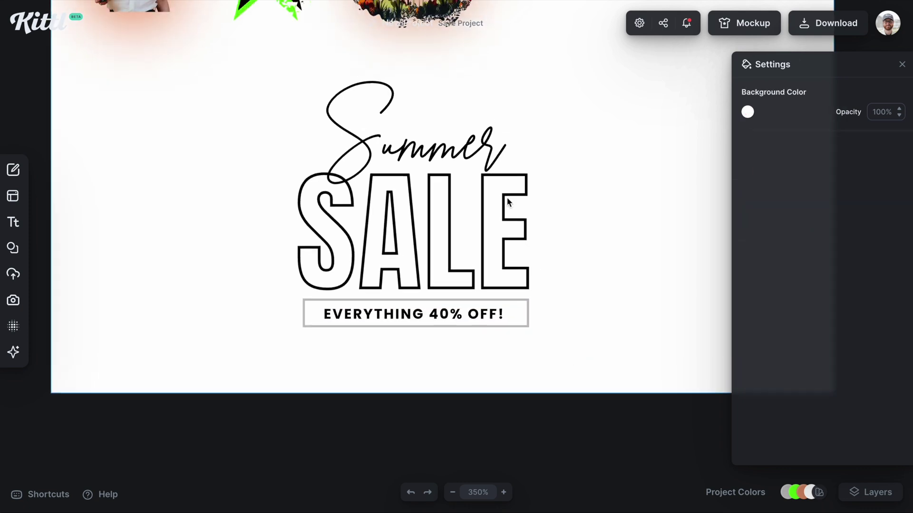
{"action": "left_click", "coordinate": [481, 152]}
{"action": "left_click", "coordinate": [481, 153]}
- Add a drop shadow to Summer with offset 0 and a bright magenta colour
{"action": "left_click", "coordinate": [815, 66]}
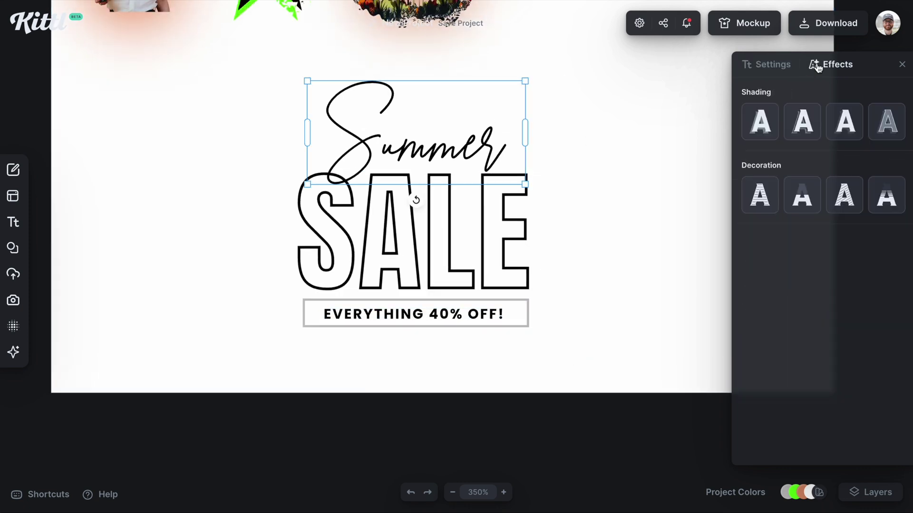
{"action": "left_click", "coordinate": [761, 123]}
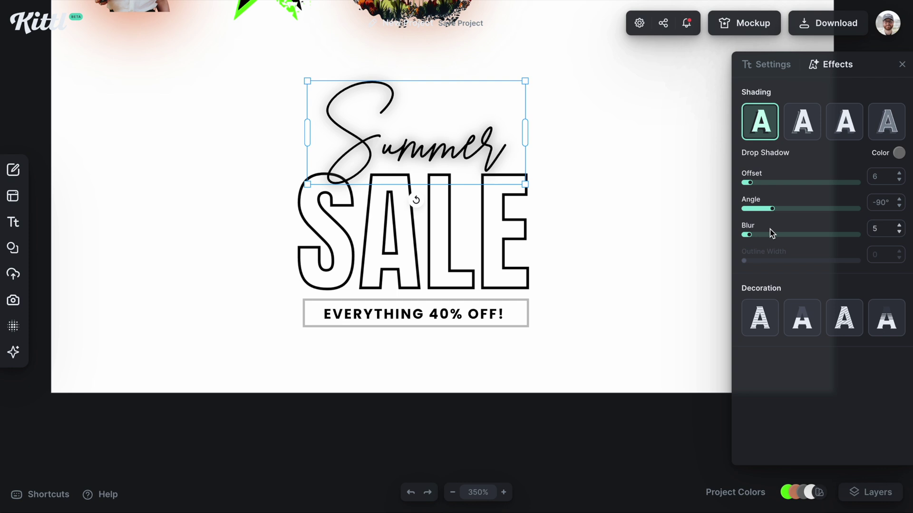
{"action": "left_click_drag", "start_coordinate": [754, 186], "coordinate": [741, 183]}
{"action": "left_click_drag", "start_coordinate": [746, 235], "coordinate": [756, 238]}
{"action": "left_click", "coordinate": [899, 153]}
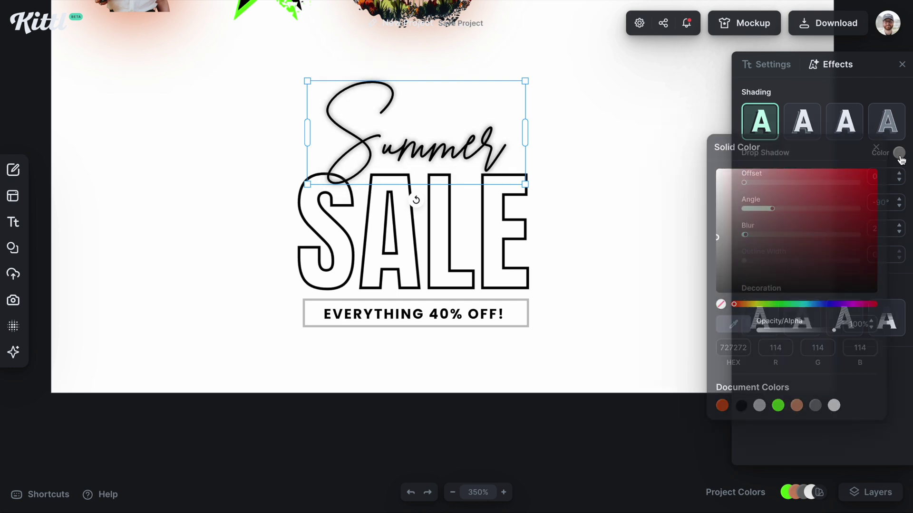
{"action": "left_click", "coordinate": [849, 305]}
{"action": "left_click_drag", "start_coordinate": [850, 197], "coordinate": [851, 177]}
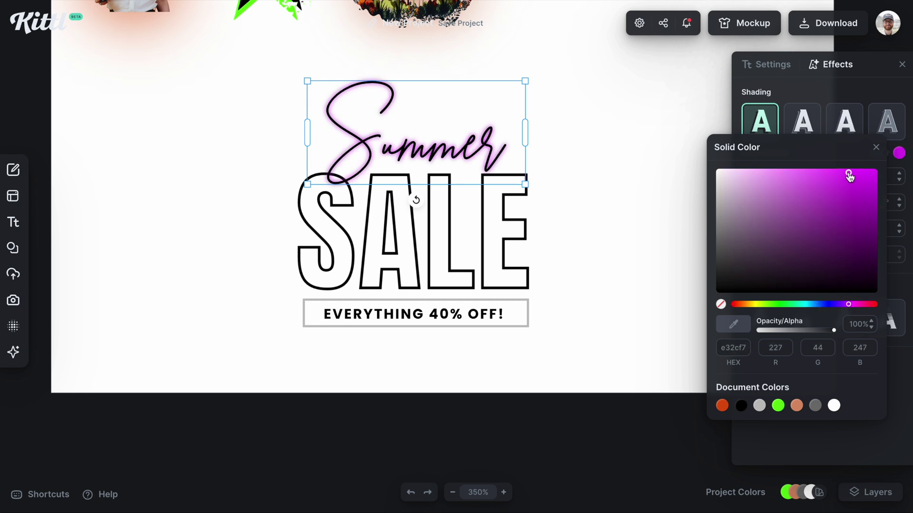
{"action": "left_click", "coordinate": [899, 152]}
- Change Summer's text fill to light pink
{"action": "left_click", "coordinate": [761, 70]}
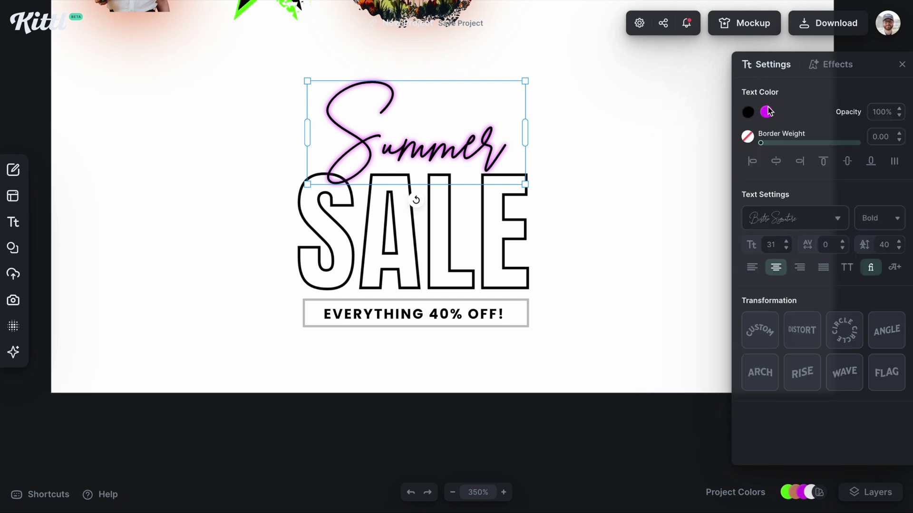
{"action": "left_click", "coordinate": [766, 114]}
{"action": "left_click", "coordinate": [766, 114]}
{"action": "left_click", "coordinate": [747, 113]}
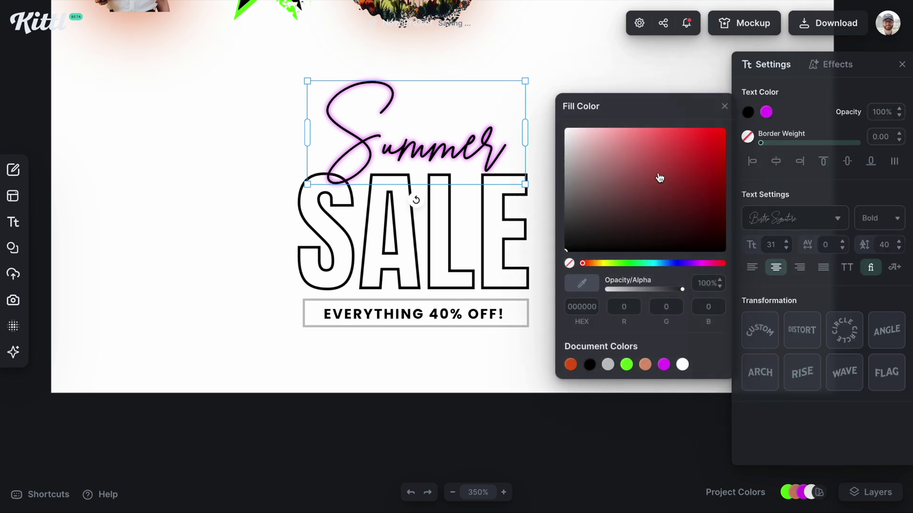
{"action": "left_click_drag", "start_coordinate": [586, 145], "coordinate": [569, 130]}
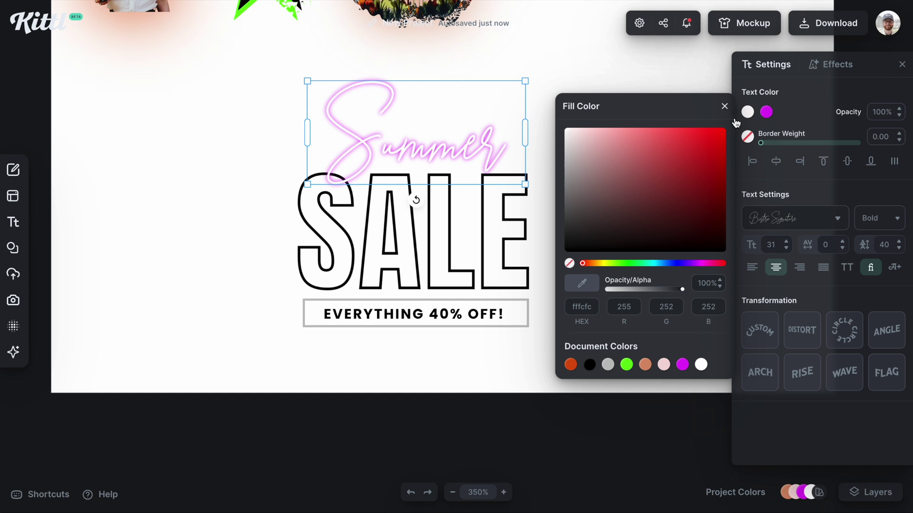
- Raise the Summer glow's blur to 2
{"action": "left_click", "coordinate": [825, 68]}
{"action": "left_click_drag", "start_coordinate": [748, 236], "coordinate": [745, 238]}
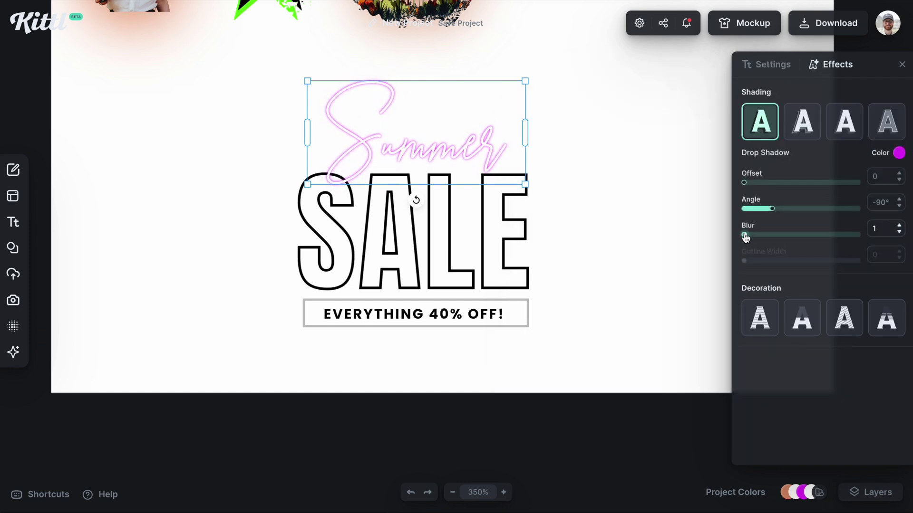
{"action": "left_click", "coordinate": [899, 226]}
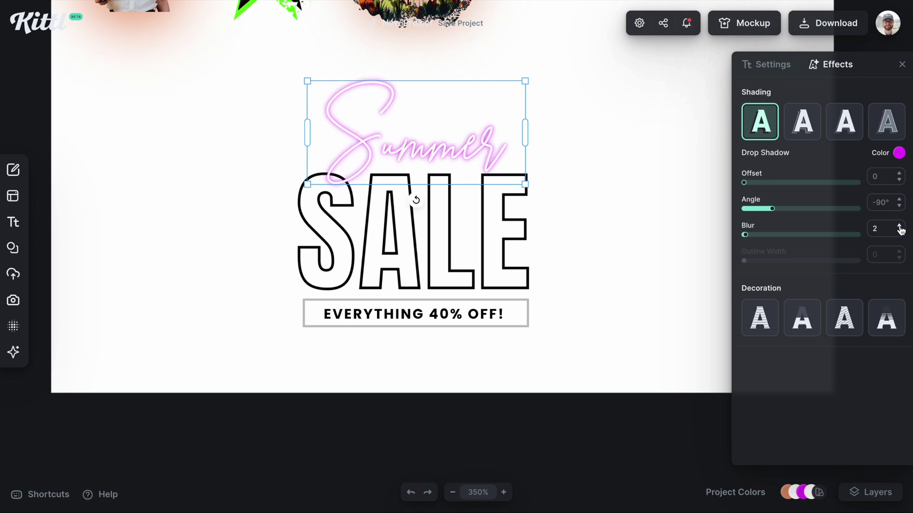
{"action": "left_click", "coordinate": [521, 233]}
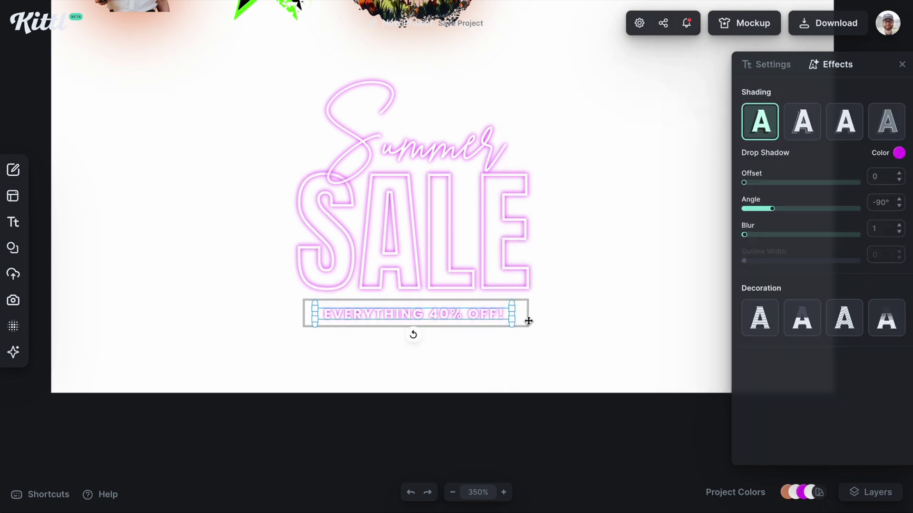
- Set the border color of the box around EVERYTHING 40% OFF! to white
{"action": "left_click", "coordinate": [528, 321]}
{"action": "left_click", "coordinate": [747, 137]}
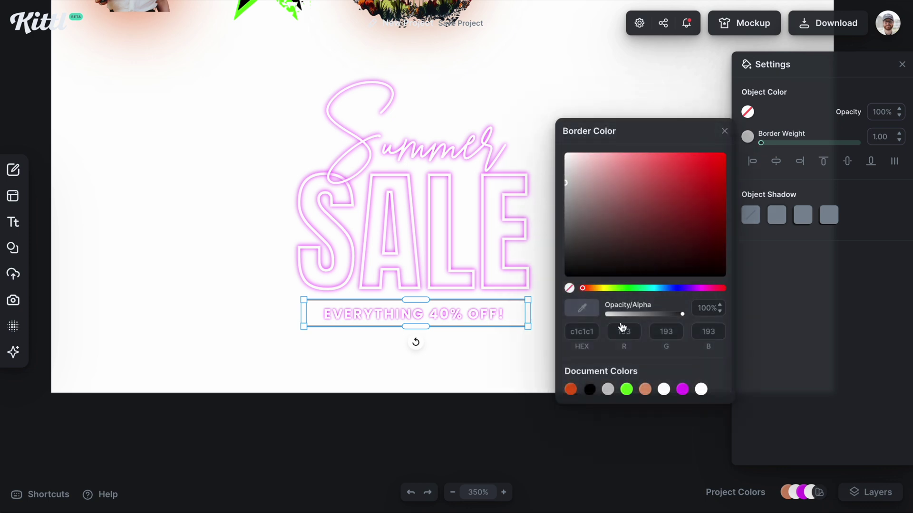
{"action": "left_click", "coordinate": [662, 390]}
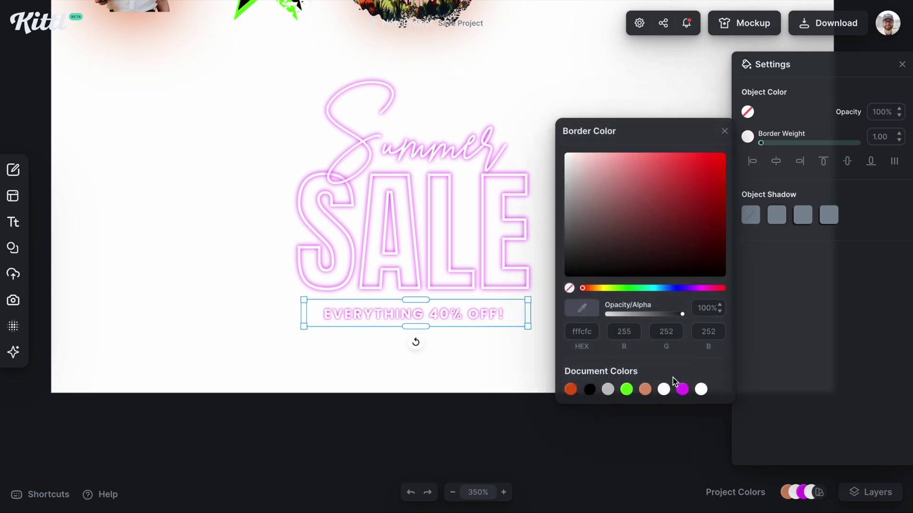
- Add a magenta object shadow to the box with offset 0 and blur 1
{"action": "left_click", "coordinate": [778, 222]}
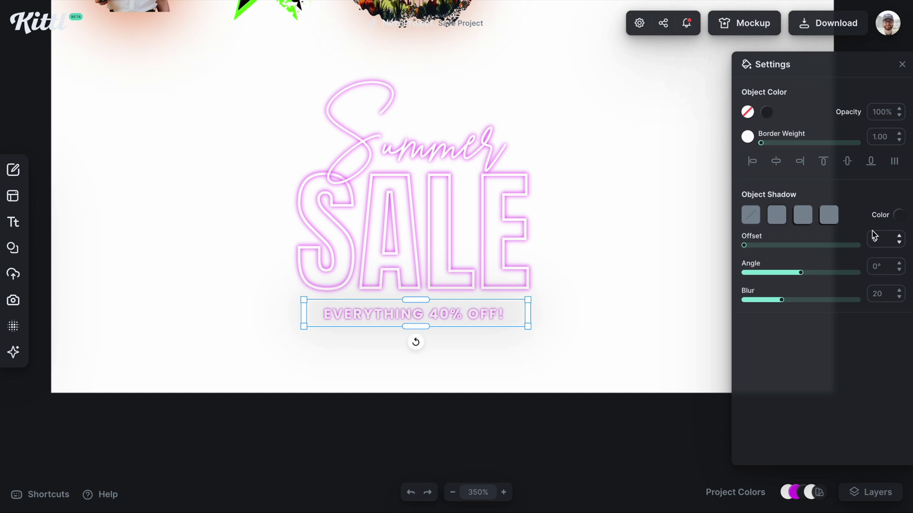
{"action": "left_click", "coordinate": [899, 218]}
{"action": "left_click", "coordinate": [853, 468]}
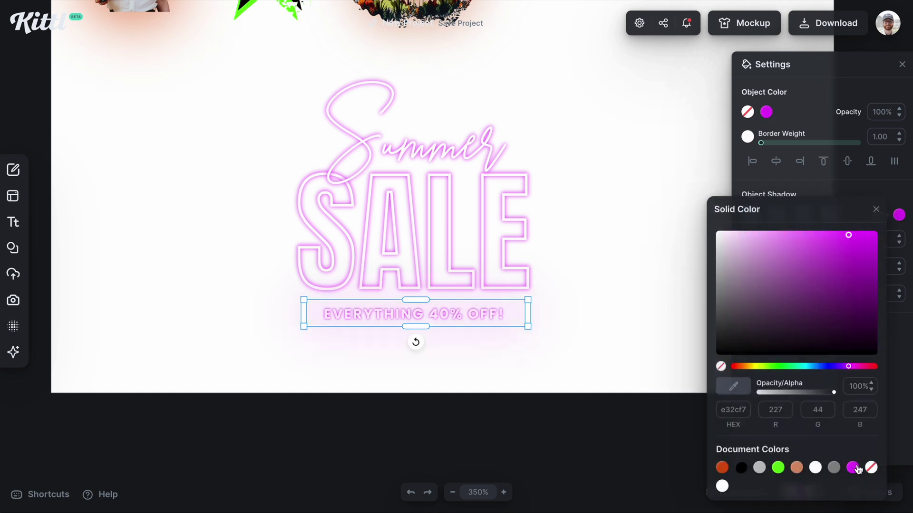
{"action": "left_click", "coordinate": [899, 216]}
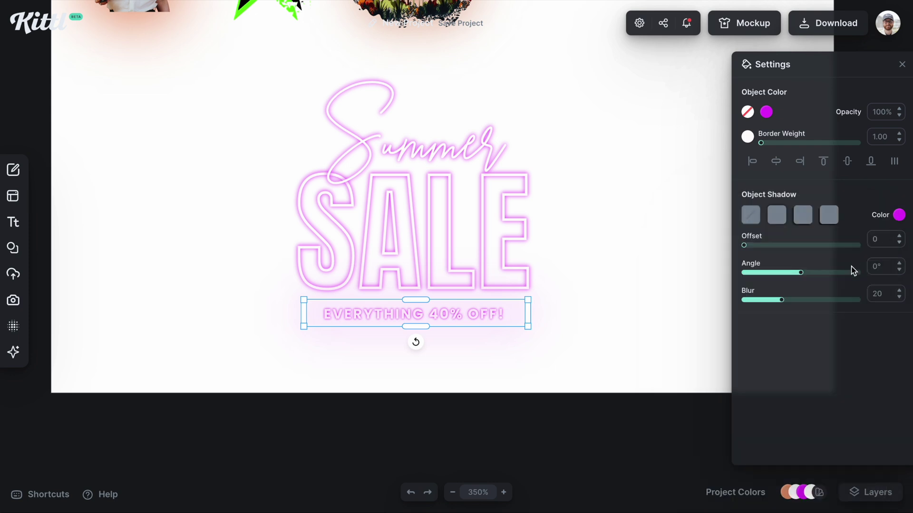
{"action": "left_click_drag", "start_coordinate": [786, 302], "coordinate": [747, 305]}
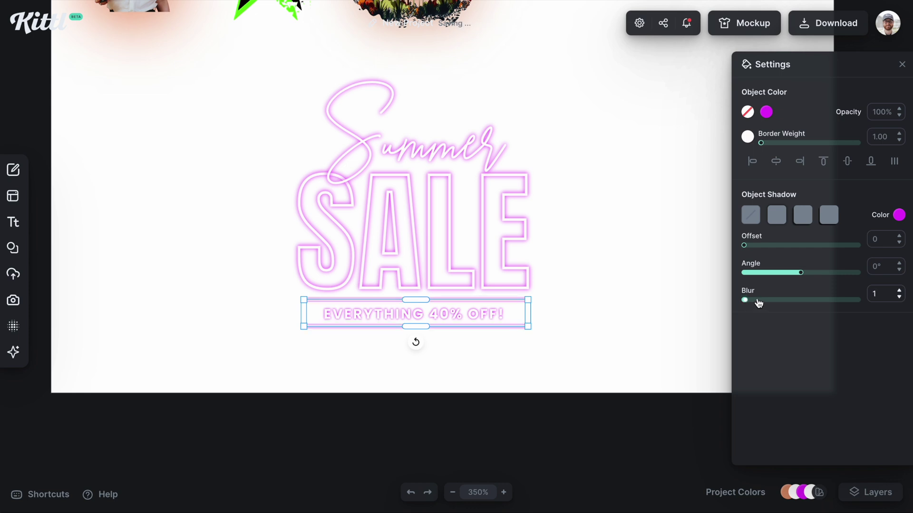
{"action": "left_click", "coordinate": [637, 280]}
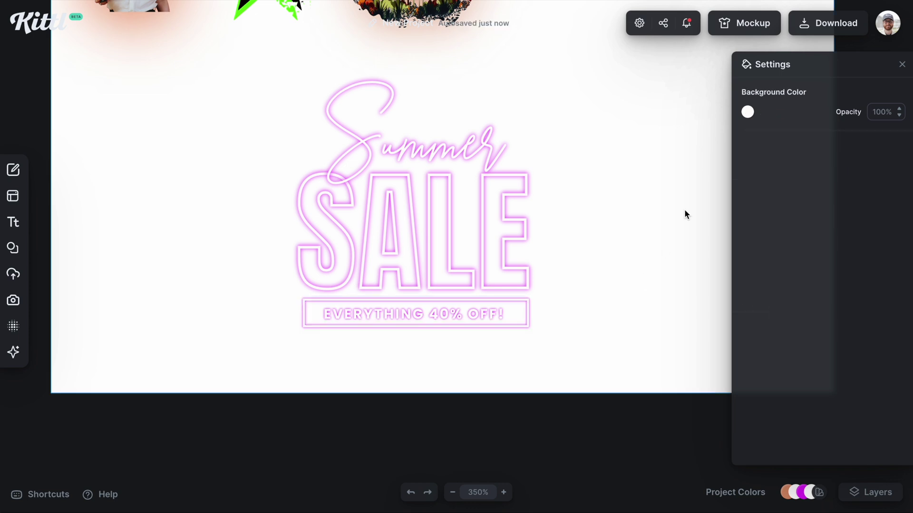
- Change the canvas background color to dark charcoal grey
{"action": "left_click", "coordinate": [745, 113]}
{"action": "left_click_drag", "start_coordinate": [569, 232], "coordinate": [569, 229]}
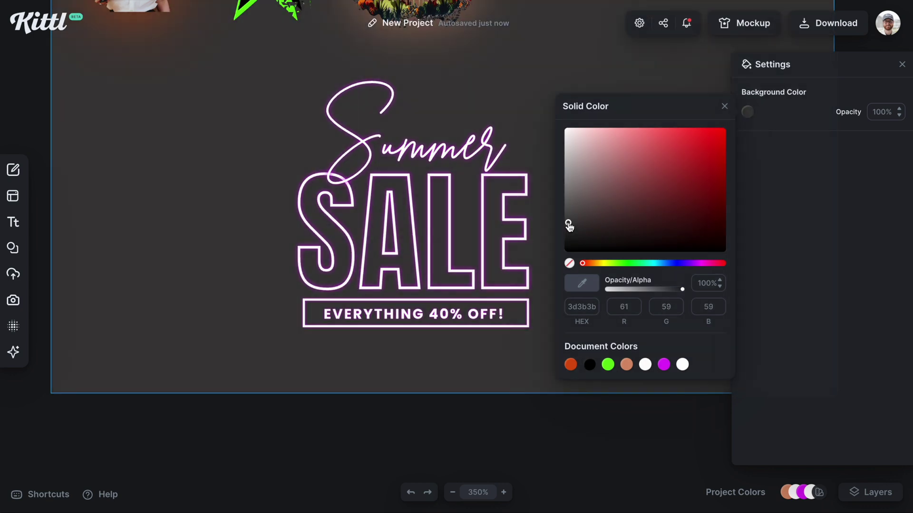
{"action": "left_click", "coordinate": [546, 263]}
- Raise the drop shadow blur on the SALE text to 4
{"action": "left_click", "coordinate": [529, 306]}
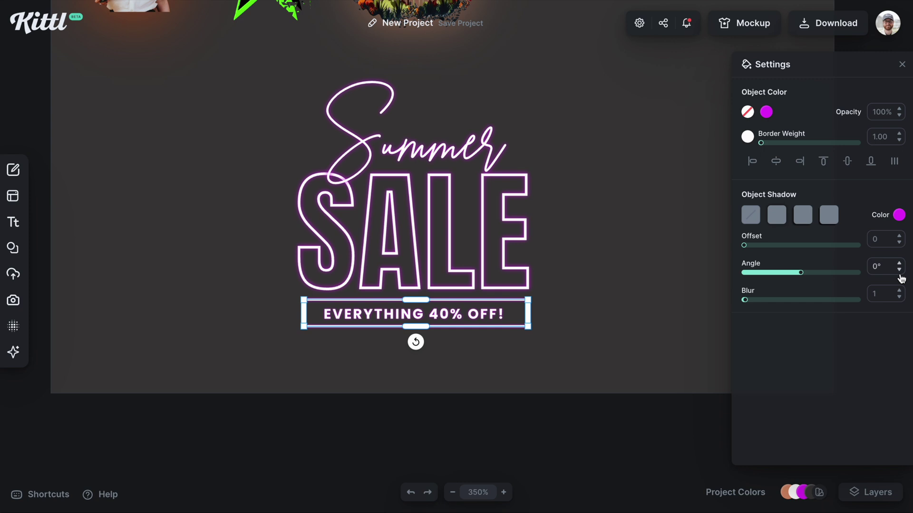
{"action": "left_click", "coordinate": [507, 234]}
{"action": "left_click", "coordinate": [900, 227]}
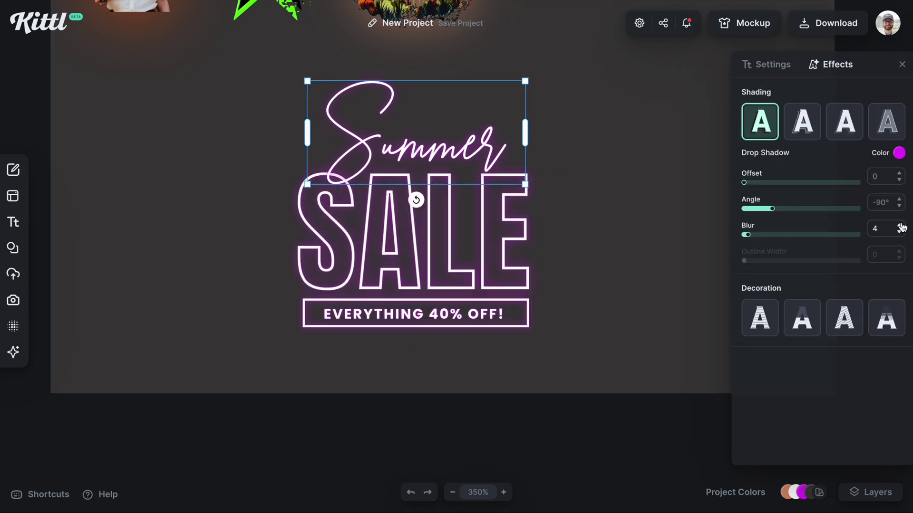
{"action": "left_click", "coordinate": [676, 283]}
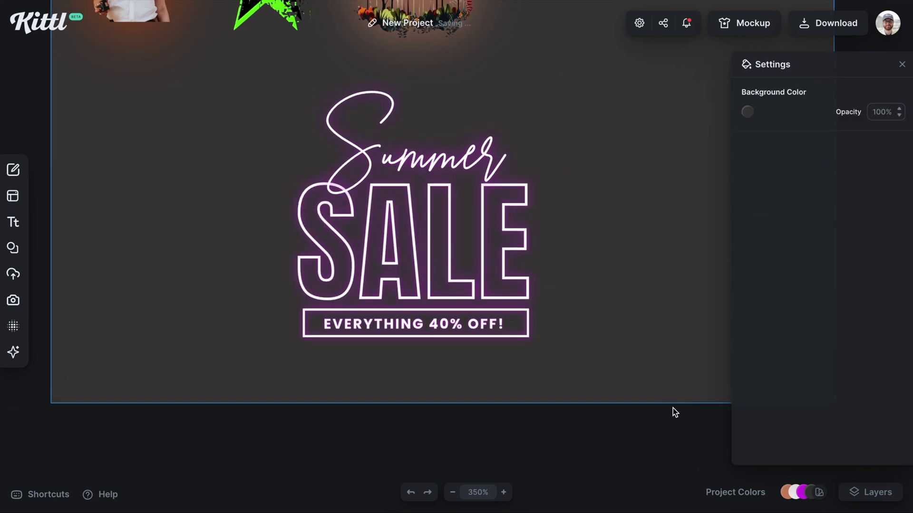